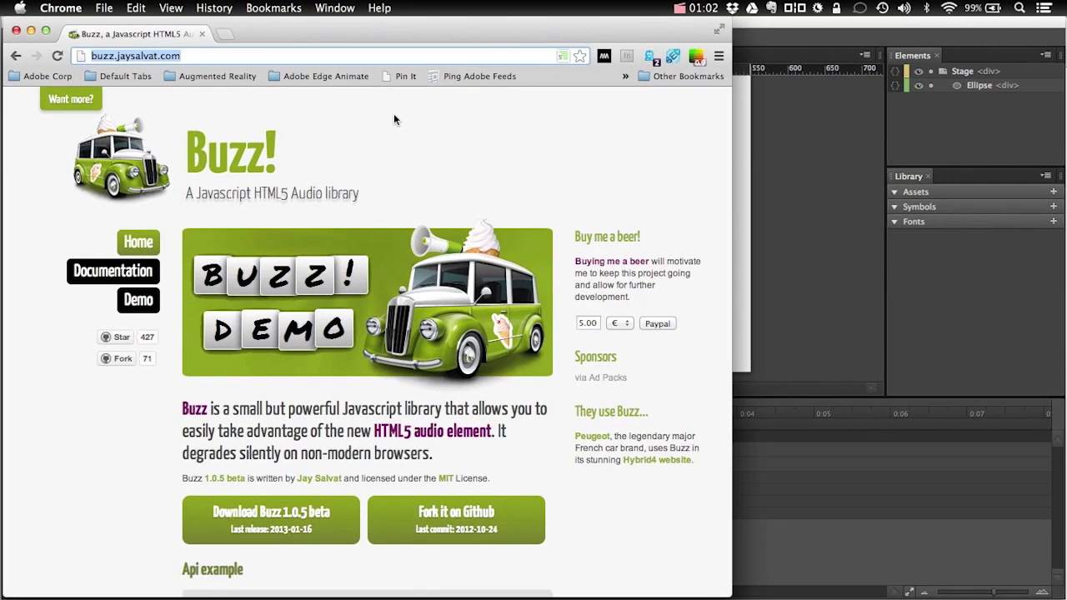
# Leave the Buzz homepage in Chrome and bring the project folder window to the front.
pyautogui.press('super+Tab')
pyautogui.press('super+Tab')
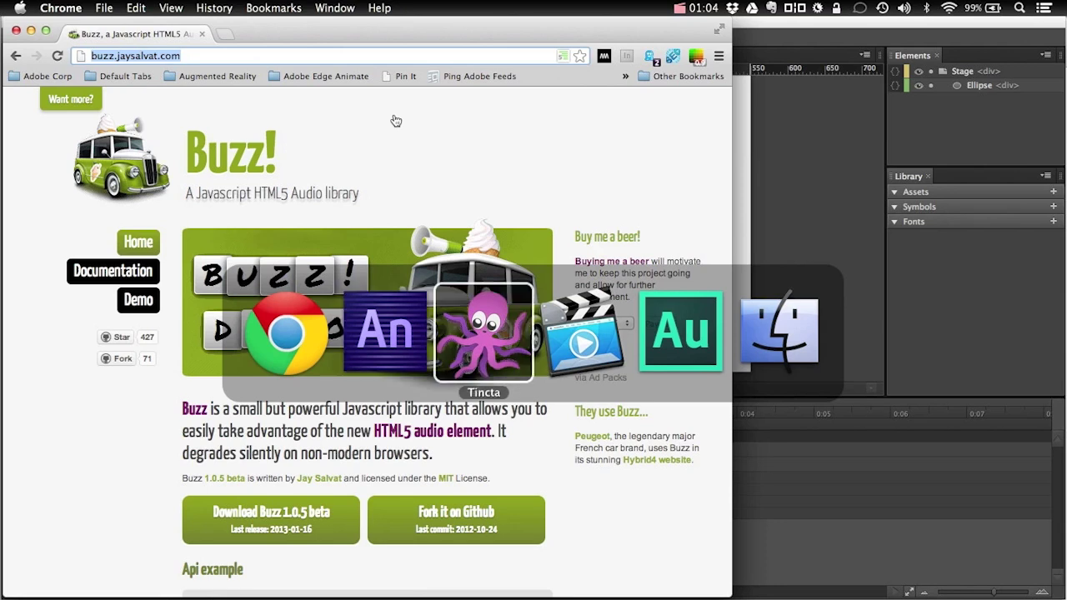
pyautogui.press('super+Tab')
pyautogui.press('super+Tab')
pyautogui.press('super+Tab')
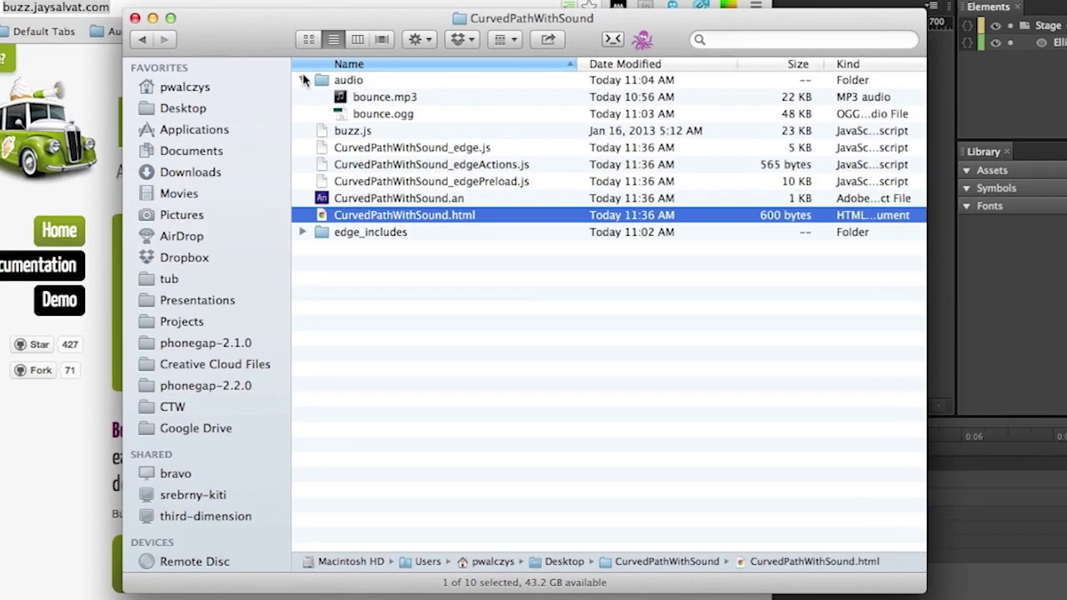
# Collapse and re-expand the audio folder, and restore alphabetical name order in the file list.
pyautogui.click(303, 79)
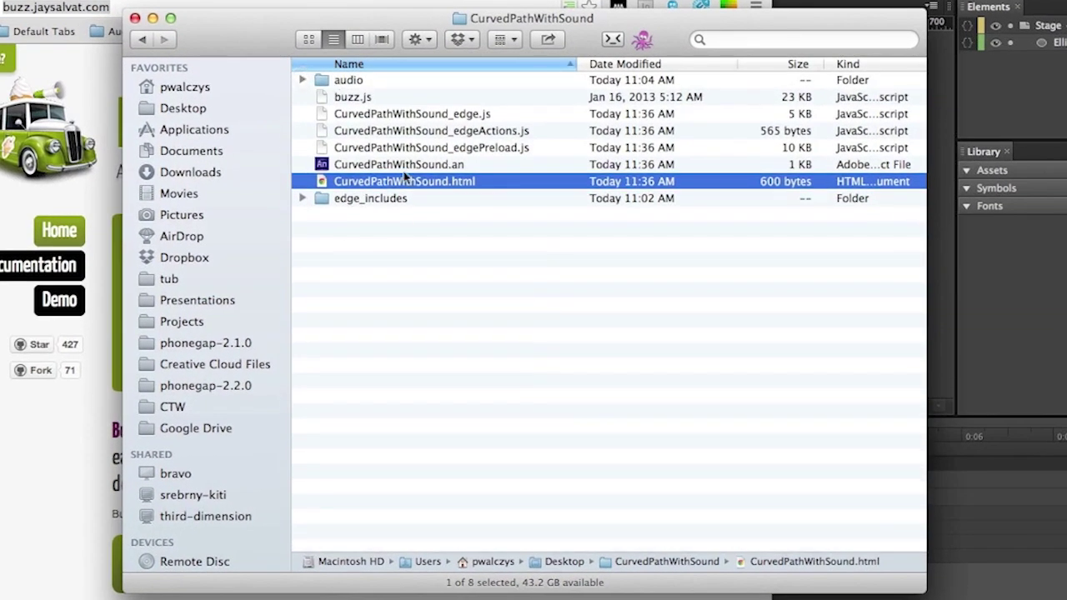
pyautogui.click(301, 81)
pyautogui.click(343, 65)
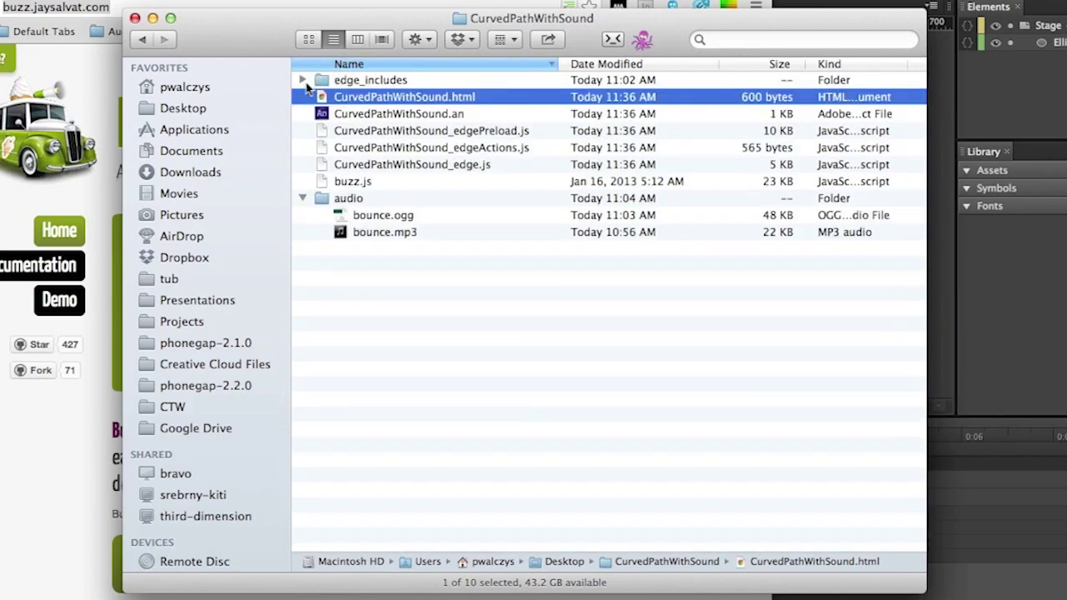
pyautogui.click(340, 65)
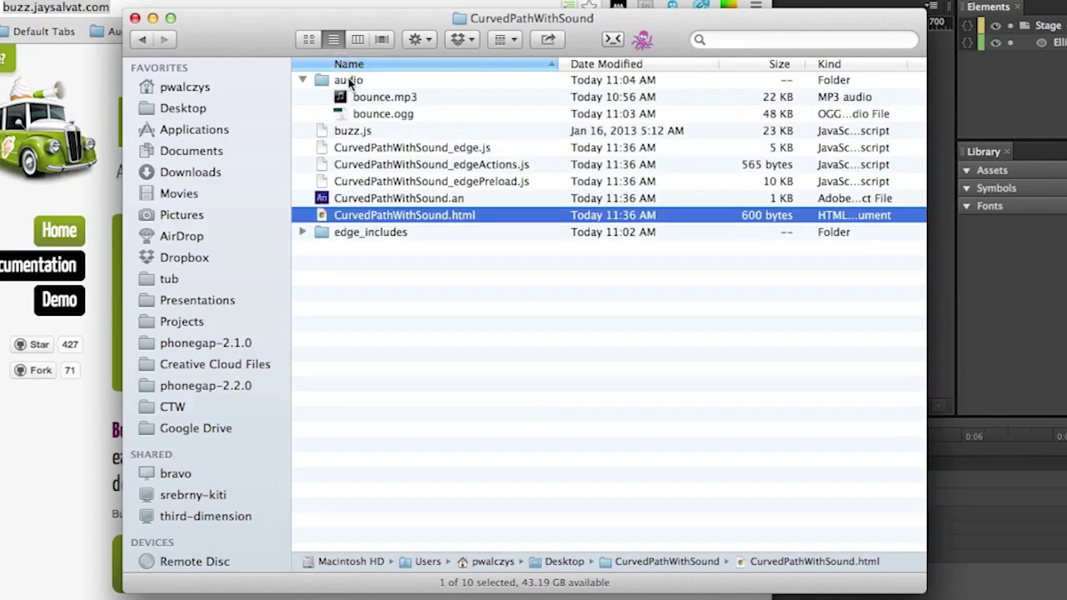
# Select the audio folder, bounce.mp3, bounce.ogg, buzz.js and CurvedPathWithSound.html in turn.
pyautogui.click(348, 79)
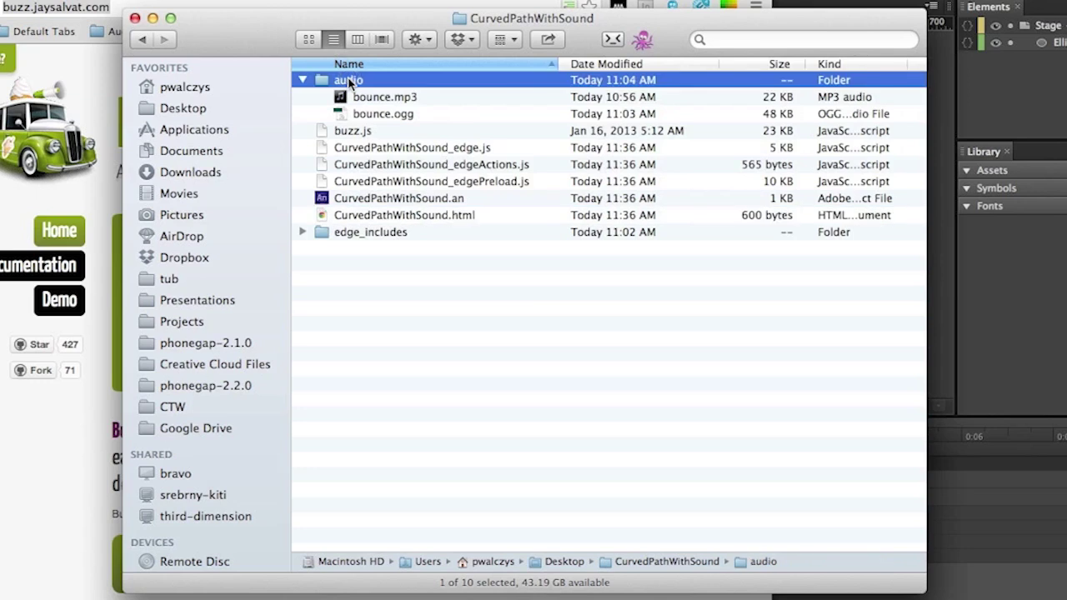
pyautogui.click(341, 98)
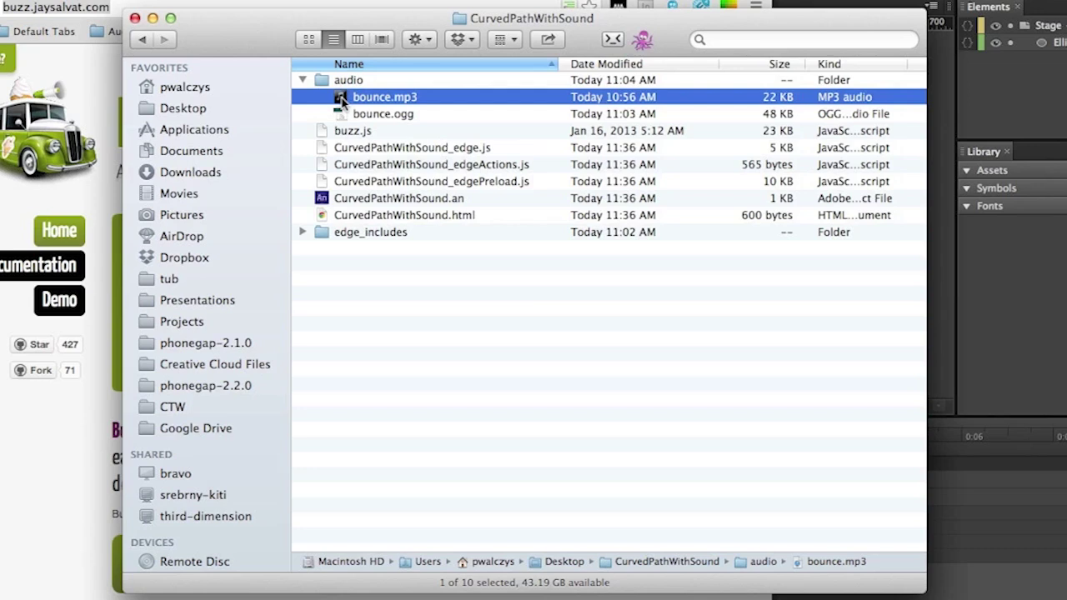
pyautogui.press('Down')
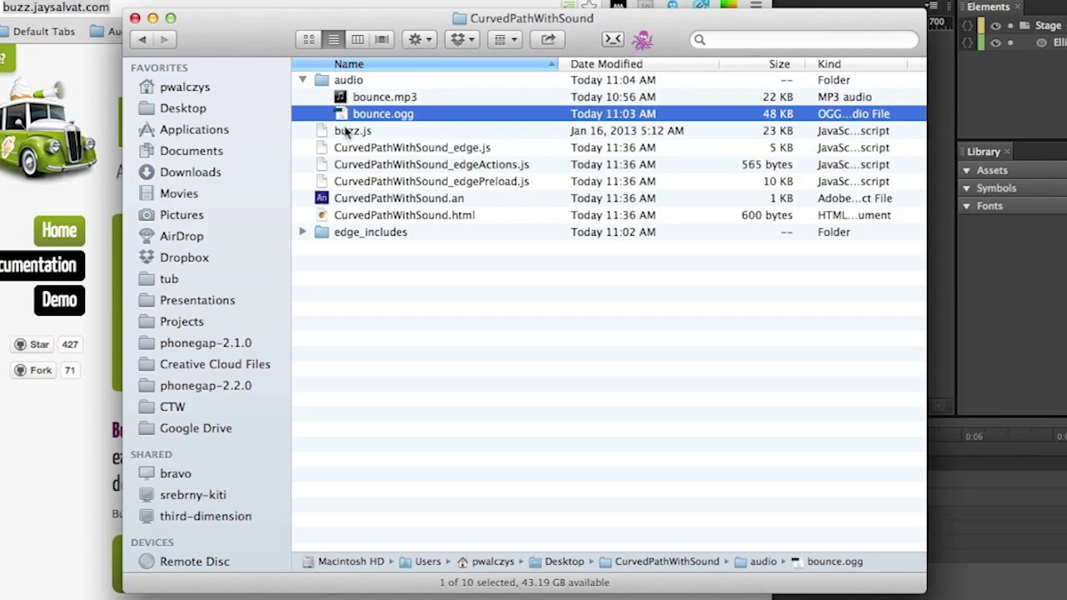
pyautogui.click(346, 133)
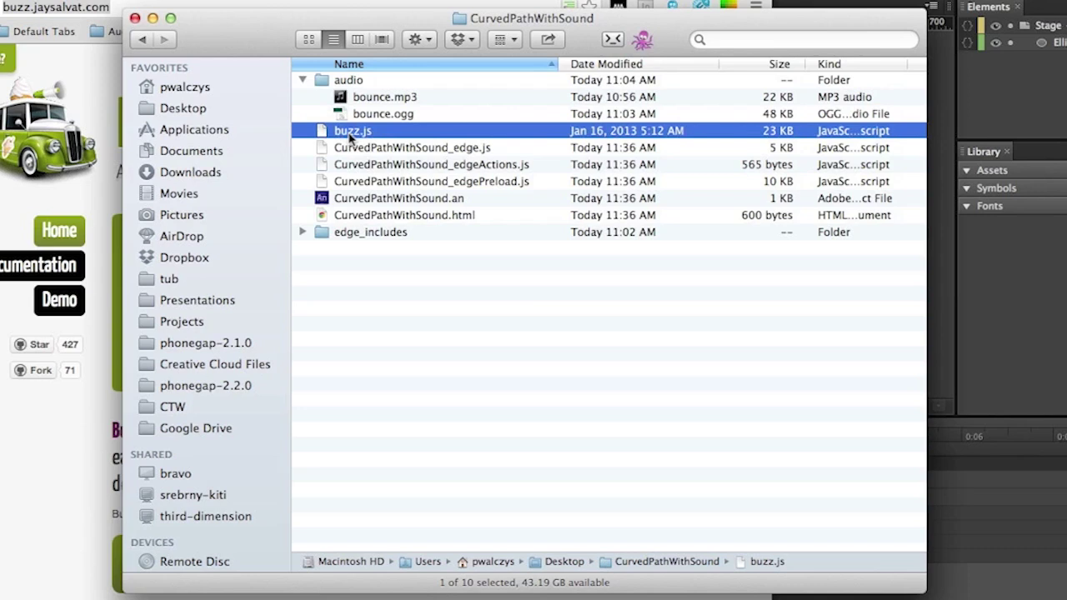
pyautogui.click(378, 215)
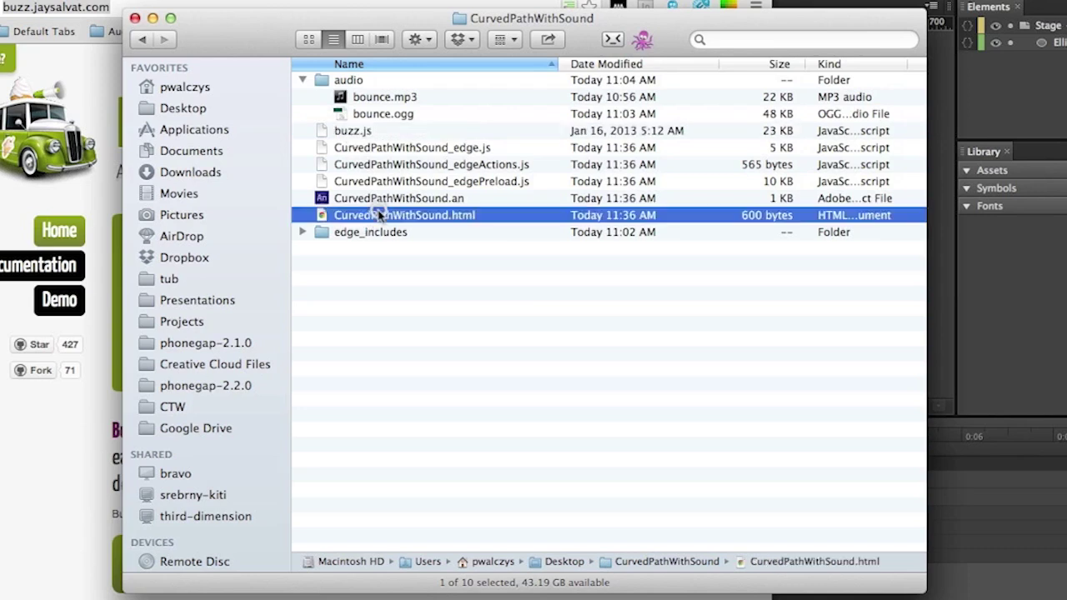
# In Tincta, highlight the buzz.js script tag on line 8 of CurvedPathWithSound.html.
pyautogui.press('super+Tab')
pyautogui.press('super+Tab')
pyautogui.press('super+Tab')
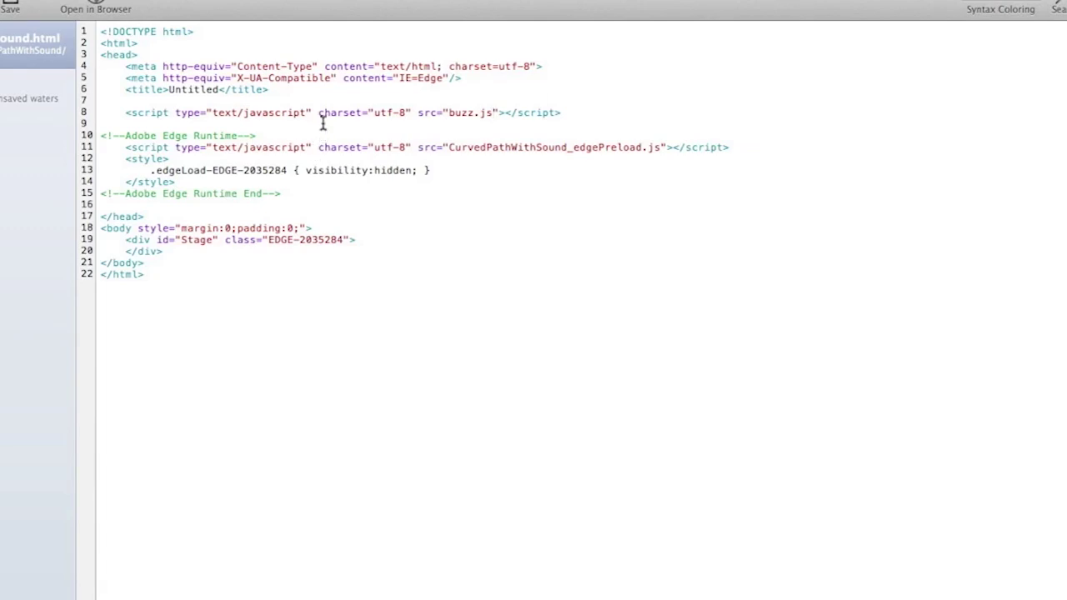
pyautogui.click(125, 113)
pyautogui.press('shift+super+Right')
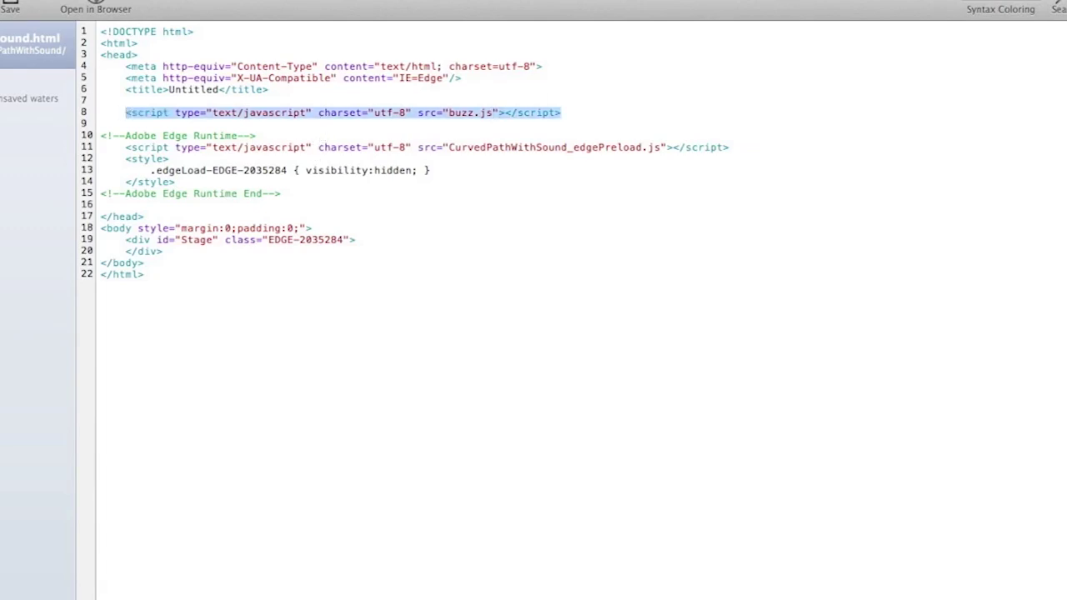
pyautogui.click(234, 96)
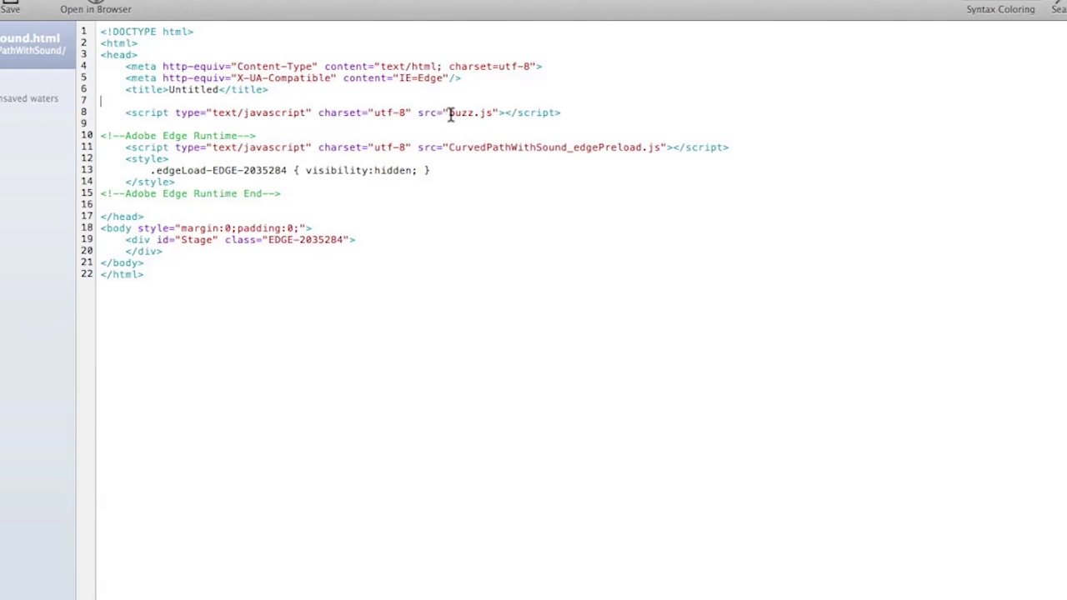
pyautogui.moveTo(448, 113); pyautogui.dragTo(493, 112)
pyautogui.click(304, 121)
pyautogui.press('super+Tab')
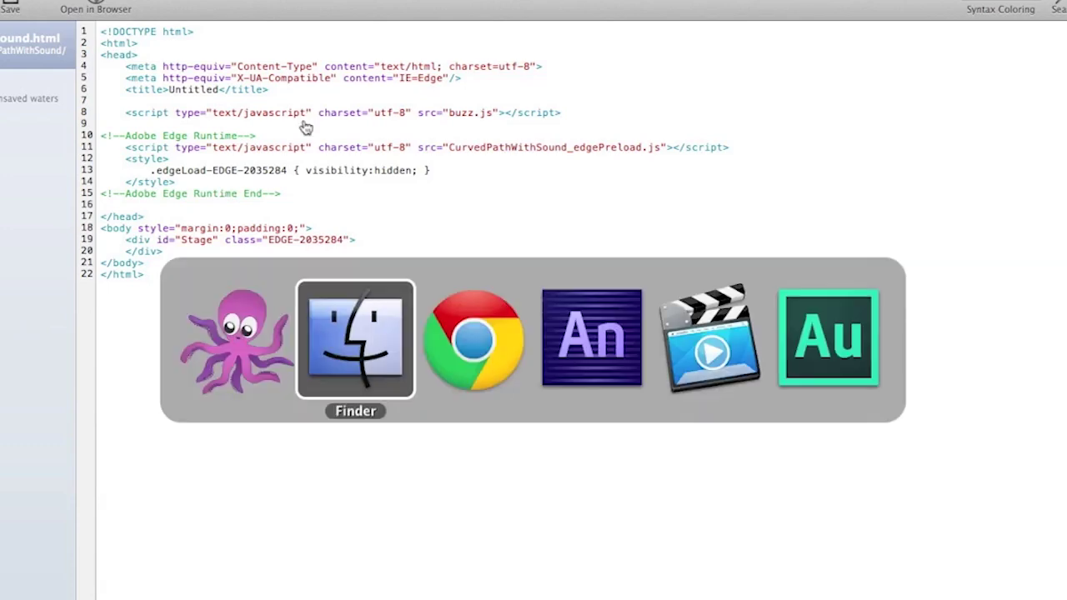
# Select the Stage and uncheck Autoplay in the Properties panel.
pyautogui.press('super+Tab')
pyautogui.press('super+Tab')
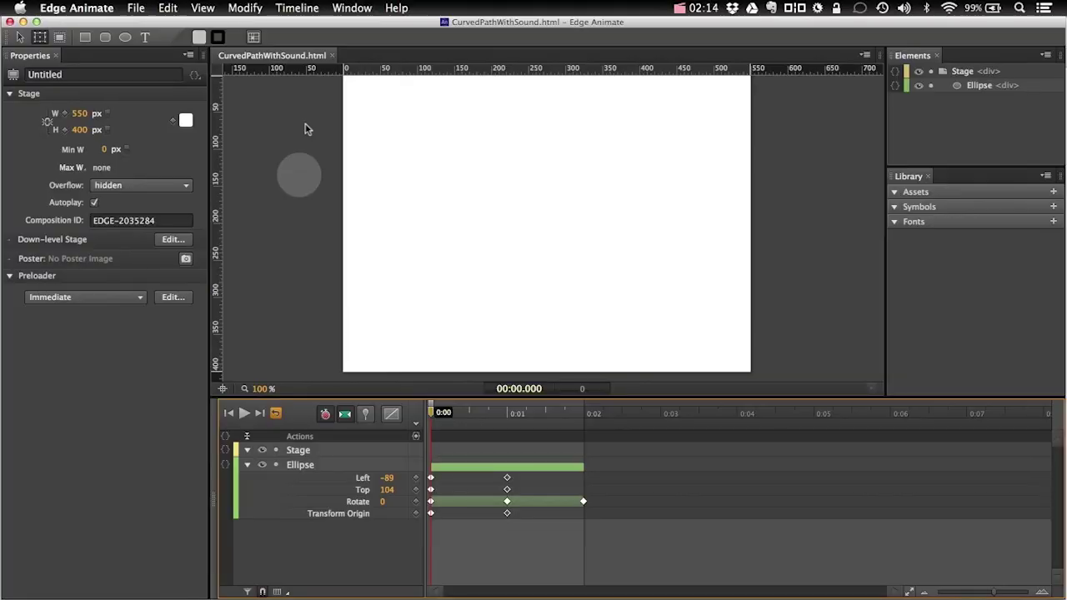
pyautogui.click(305, 128)
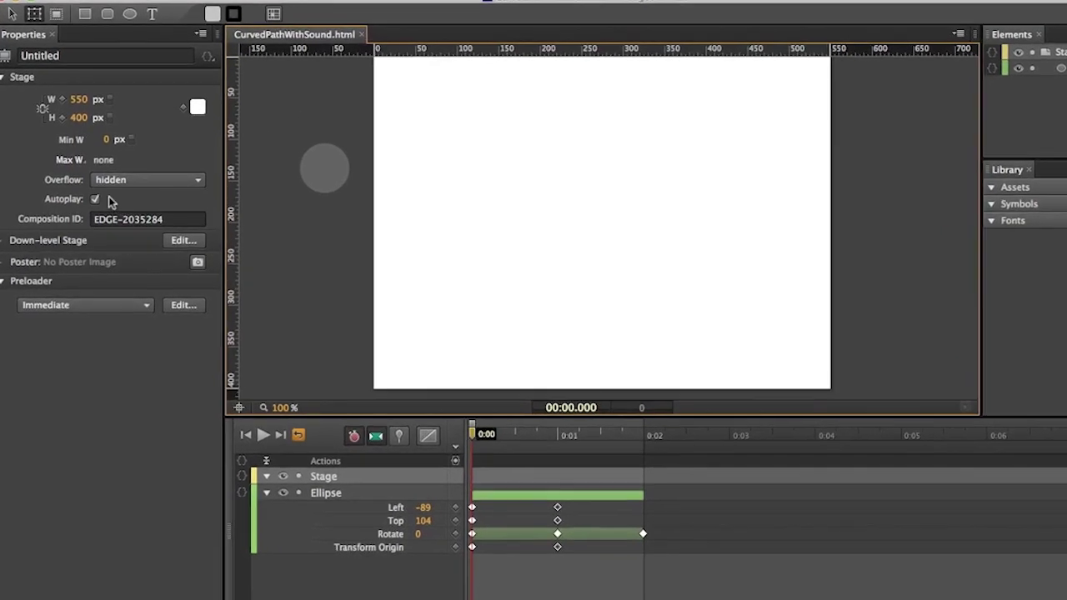
pyautogui.click(95, 199)
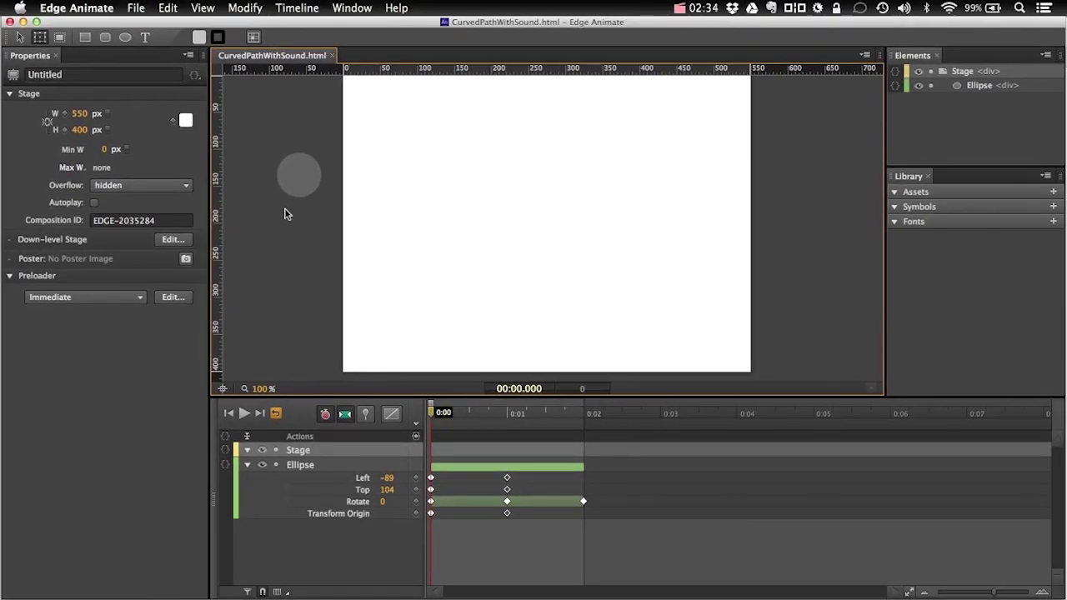
pyautogui.press('super+e')
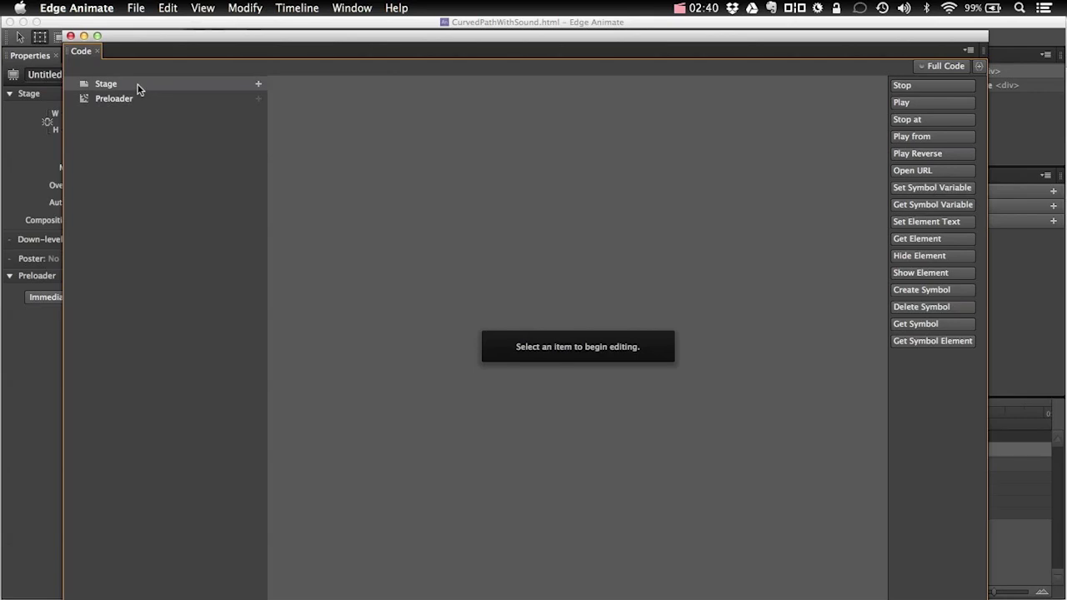
# Copy the sound-loading script from Tincta's Untitled document into the Stage code.
pyautogui.click(106, 84)
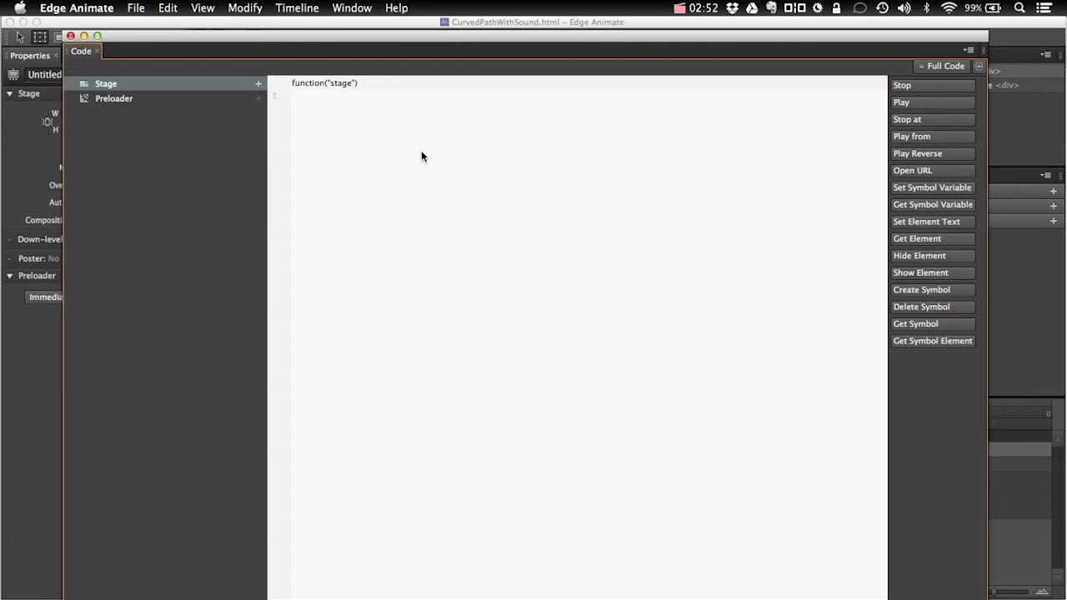
pyautogui.press('super+Tab')
pyautogui.press('super+Tab')
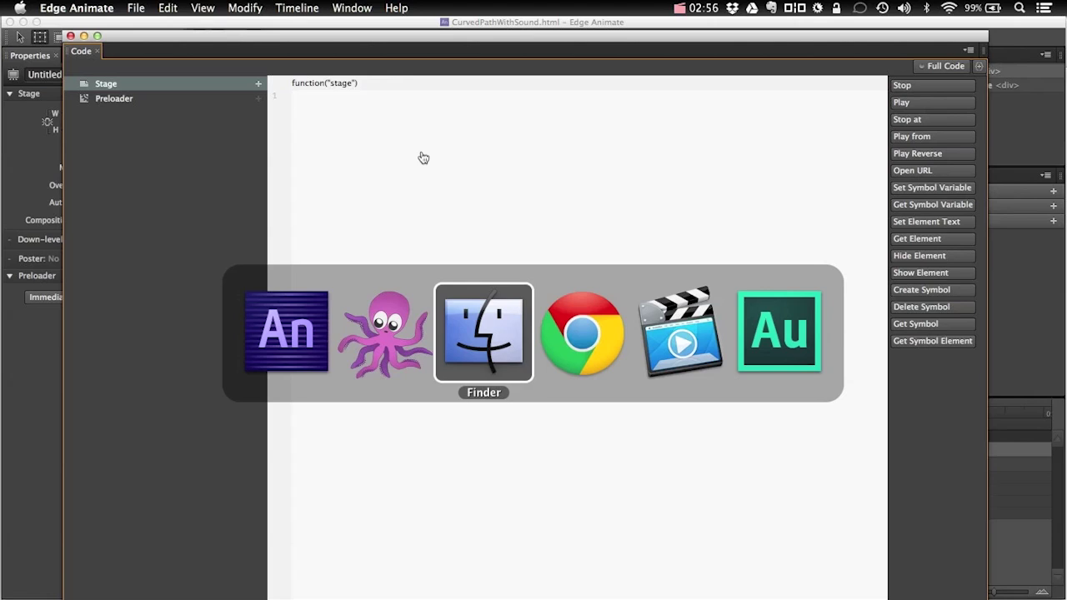
pyautogui.press('super+Tab')
pyautogui.press('super+Tab')
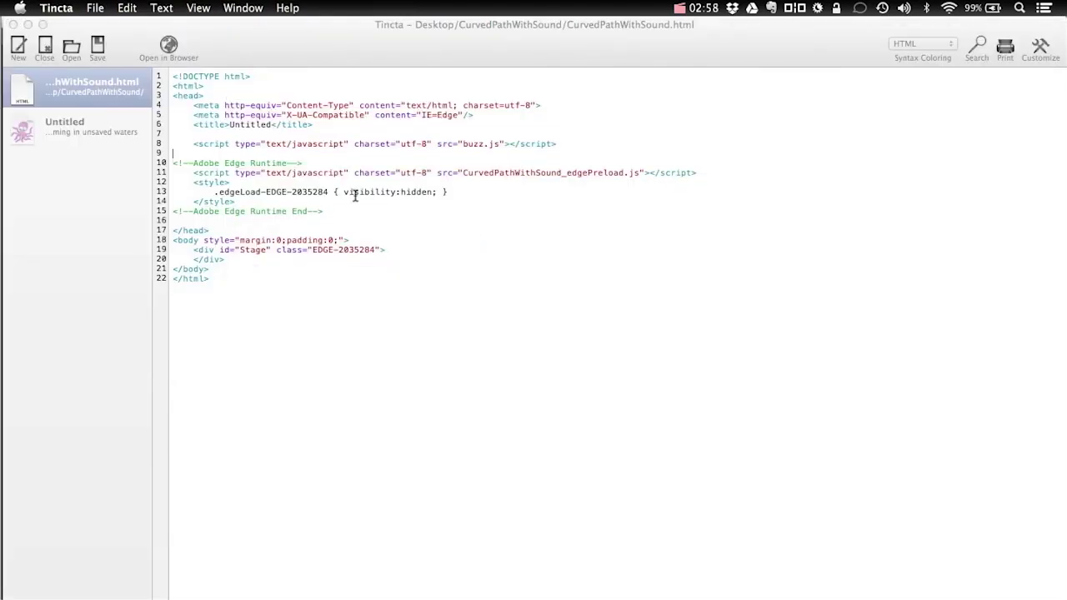
pyautogui.click(97, 122)
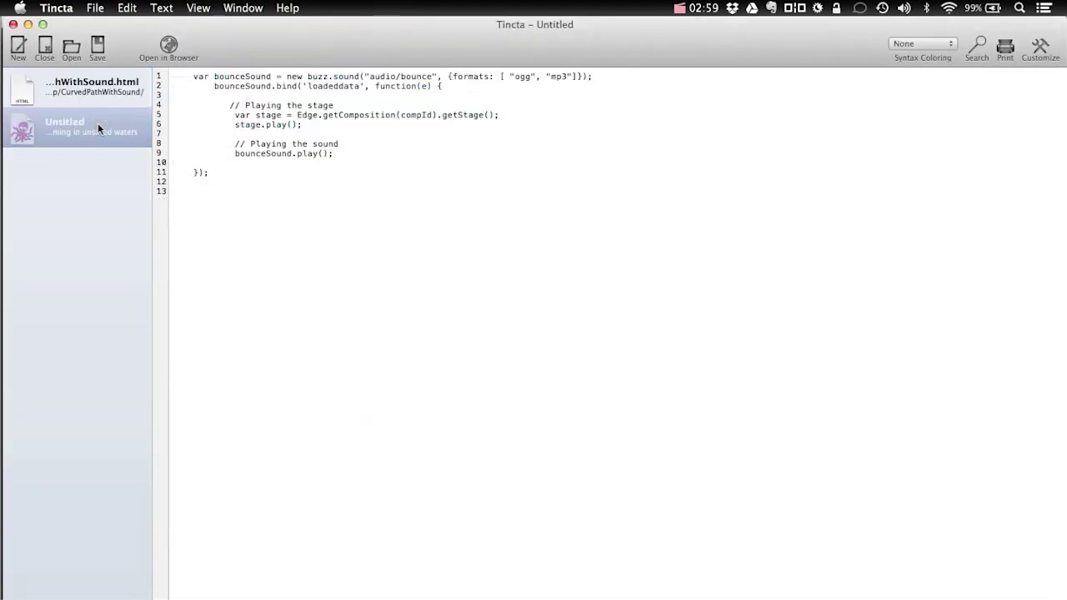
pyautogui.press('super+a')
pyautogui.press('super+c')
pyautogui.press('super+Tab')
pyautogui.press('super+Tab')
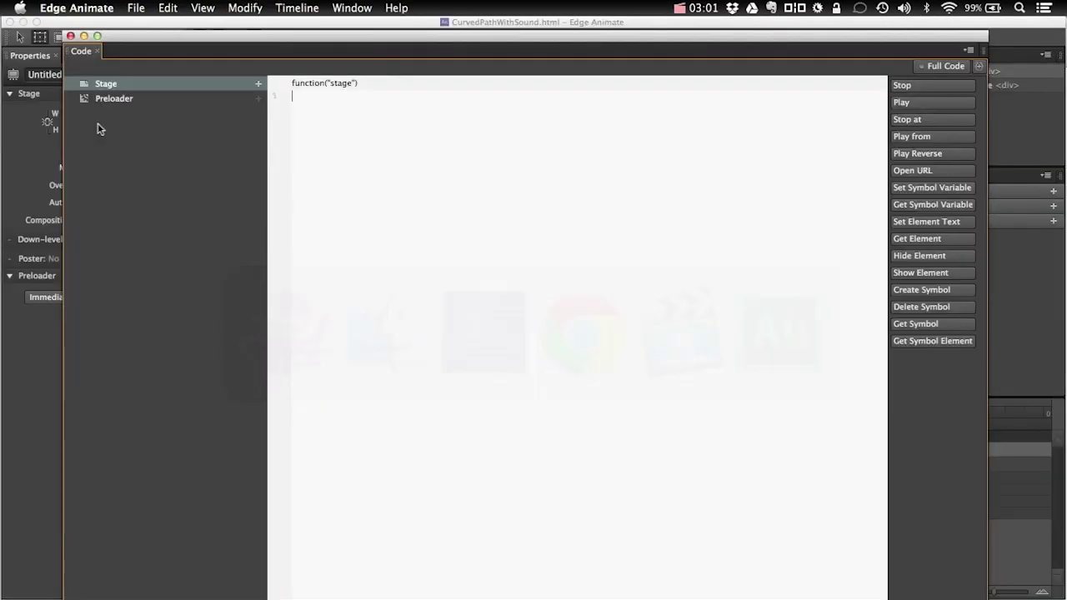
pyautogui.press('super+v')
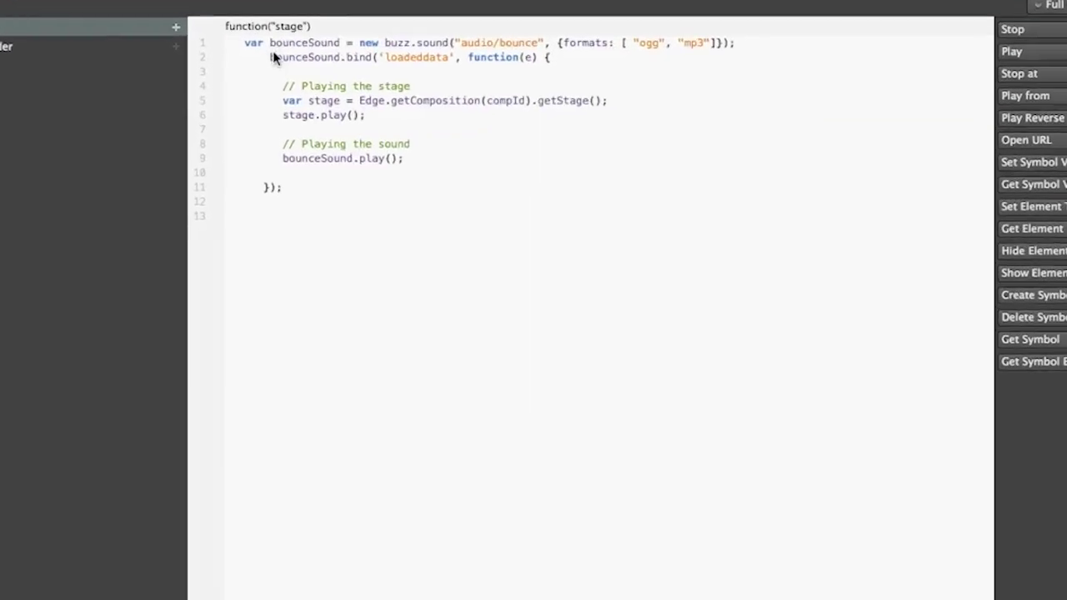
# Check the audio/bounce path, formats list and loadeddata event, adding a blank line before bounceSound.bind.
pyautogui.press('super+Up')
pyautogui.hotkey('shift', 'Right')
pyautogui.hotkey('shift', 'Right')
pyautogui.hotkey('shift', 'Right')
pyautogui.hotkey('shift', 'Right')
pyautogui.hotkey('shift', 'Right')
pyautogui.hotkey('shift', 'Right')
pyautogui.hotkey('shift', 'Right')
pyautogui.hotkey('shift', 'Right')
pyautogui.hotkey('shift', 'Right')
pyautogui.hotkey('shift', 'Right')
pyautogui.hotkey('shift', 'Right')
pyautogui.hotkey('shift', 'Right')
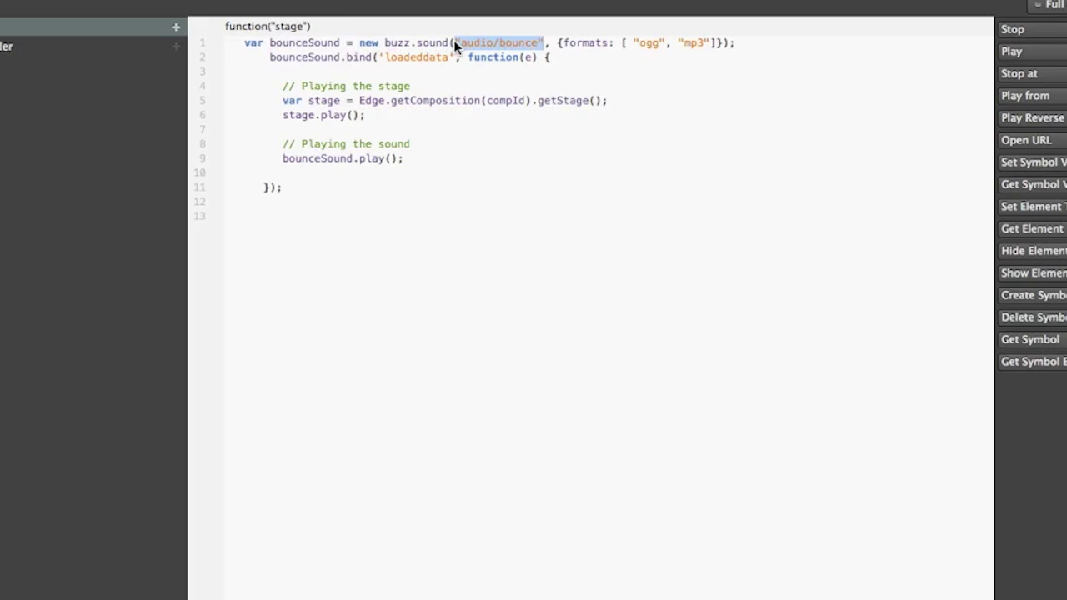
pyautogui.press('Right')
pyautogui.press('Right')
pyautogui.press('Right')
pyautogui.press('Right')
pyautogui.press('Left')
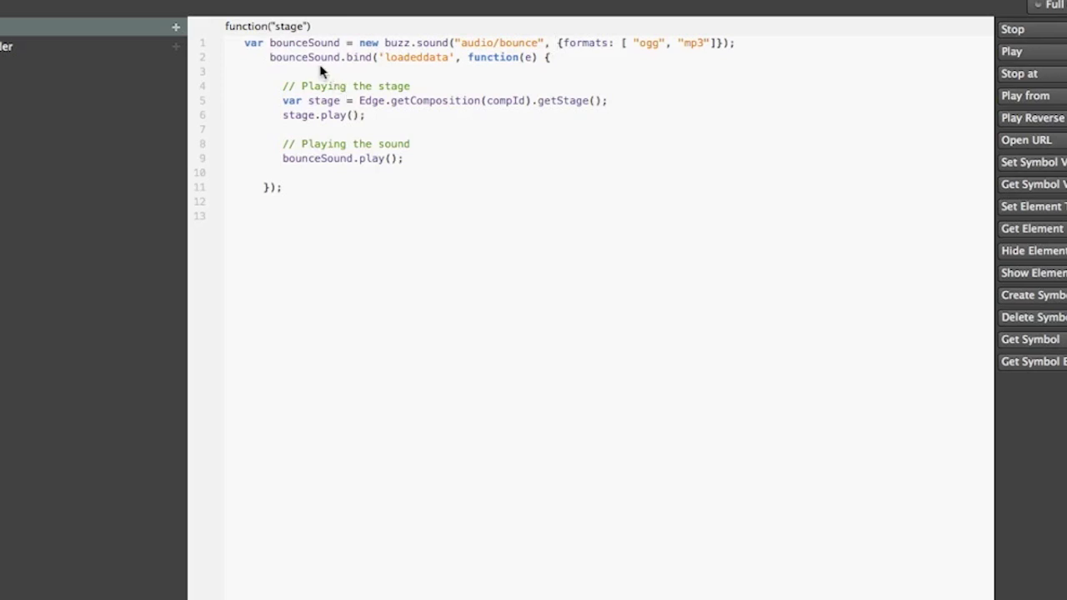
pyautogui.click(271, 57)
pyautogui.press('Return')
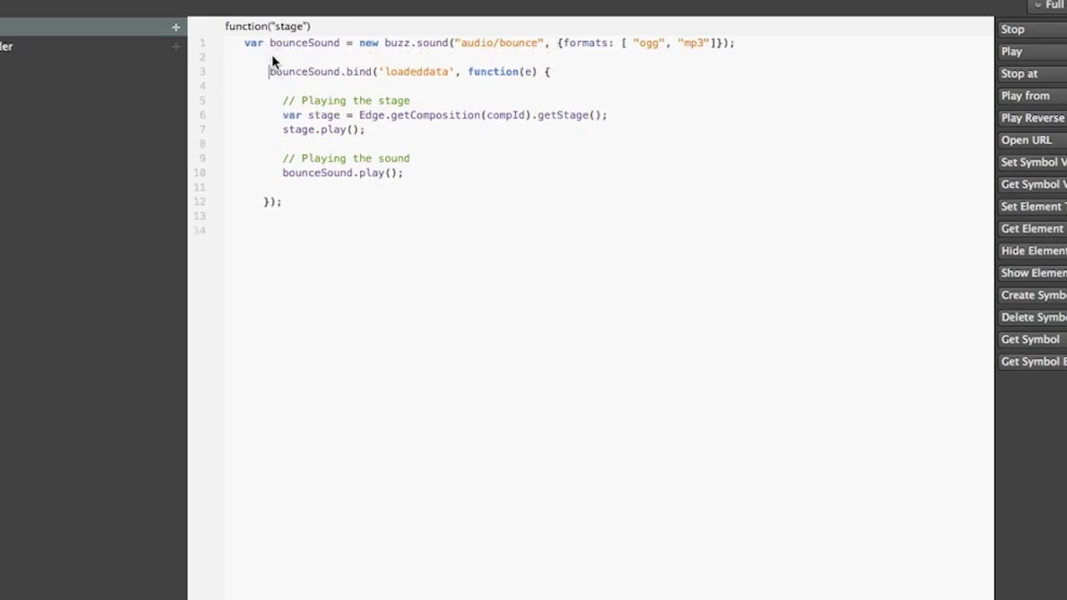
pyautogui.doubleClick(436, 72)
pyautogui.click(468, 73)
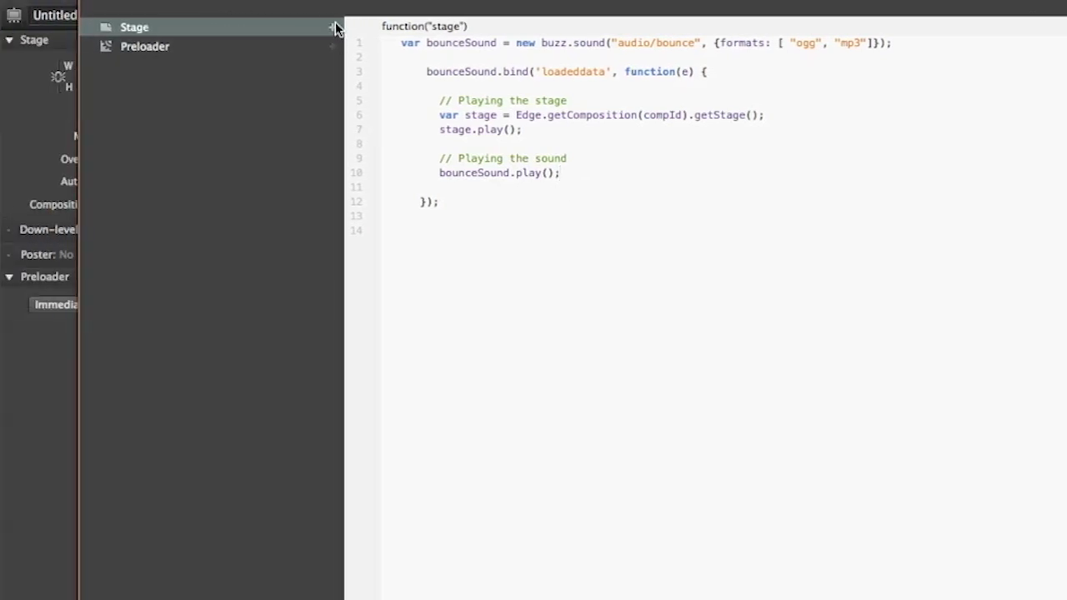
# Add a Stage compositionReady handler containing bounceSound.load();.
pyautogui.click(332, 30)
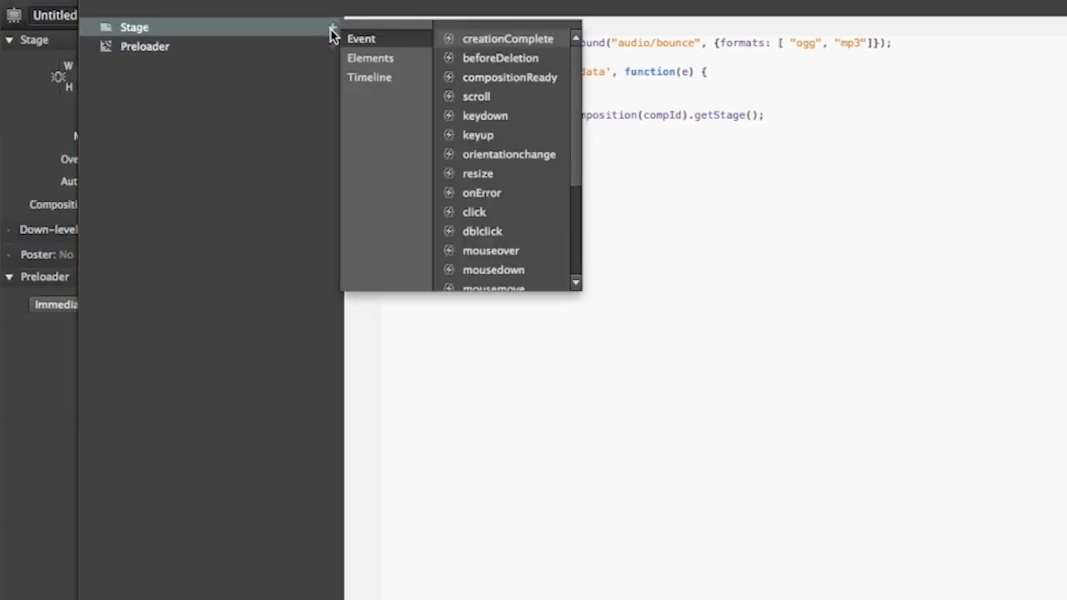
pyautogui.click(496, 80)
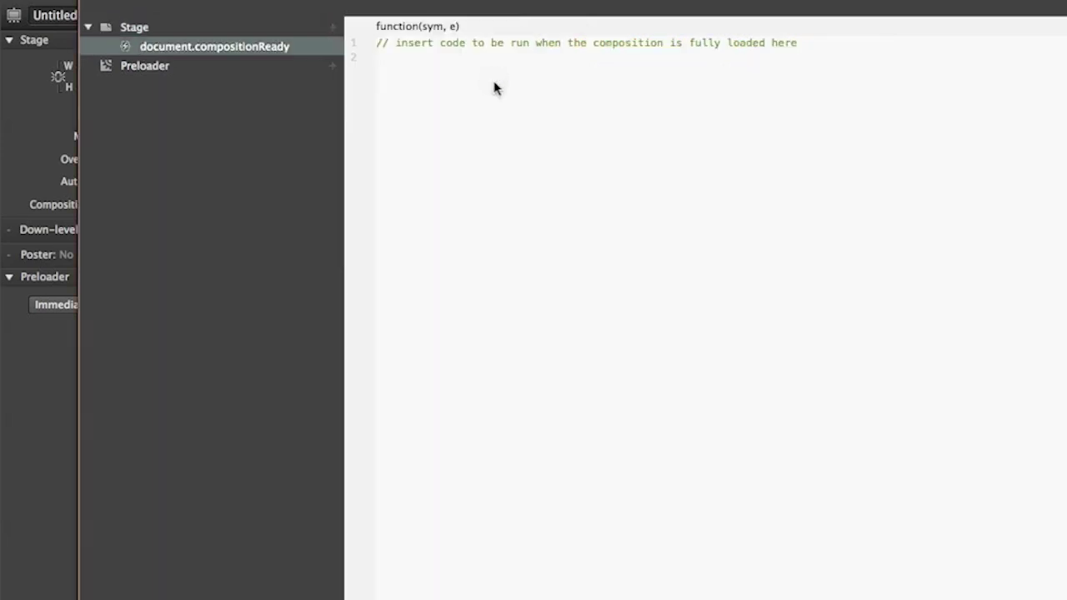
pyautogui.click(453, 121)
pyautogui.write('bounceSound.load();')
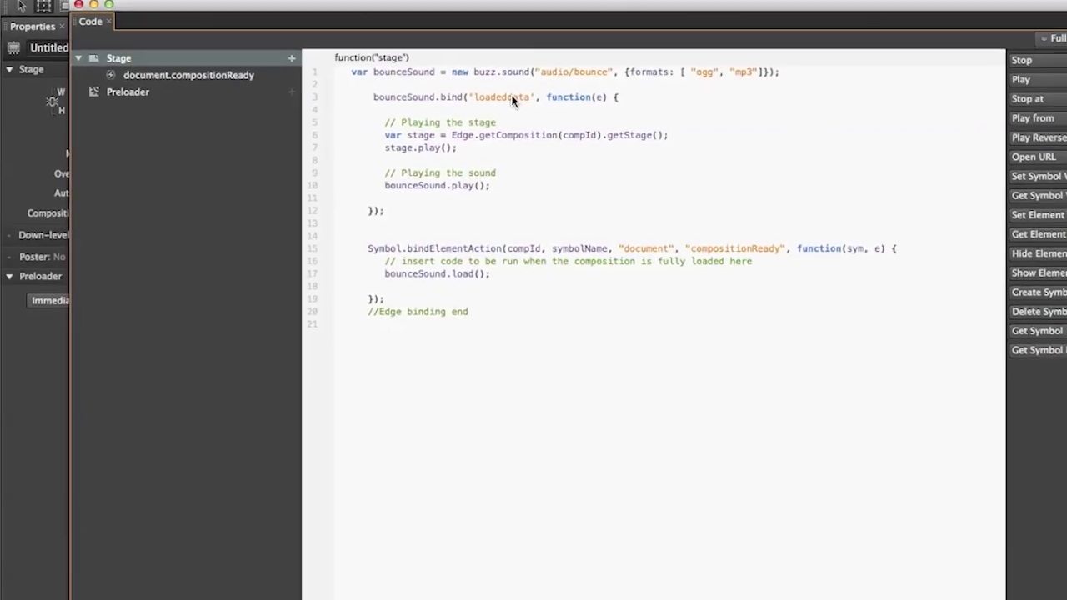
# Preview the composition in the browser and close the Code window.
pyautogui.press('super+Return')
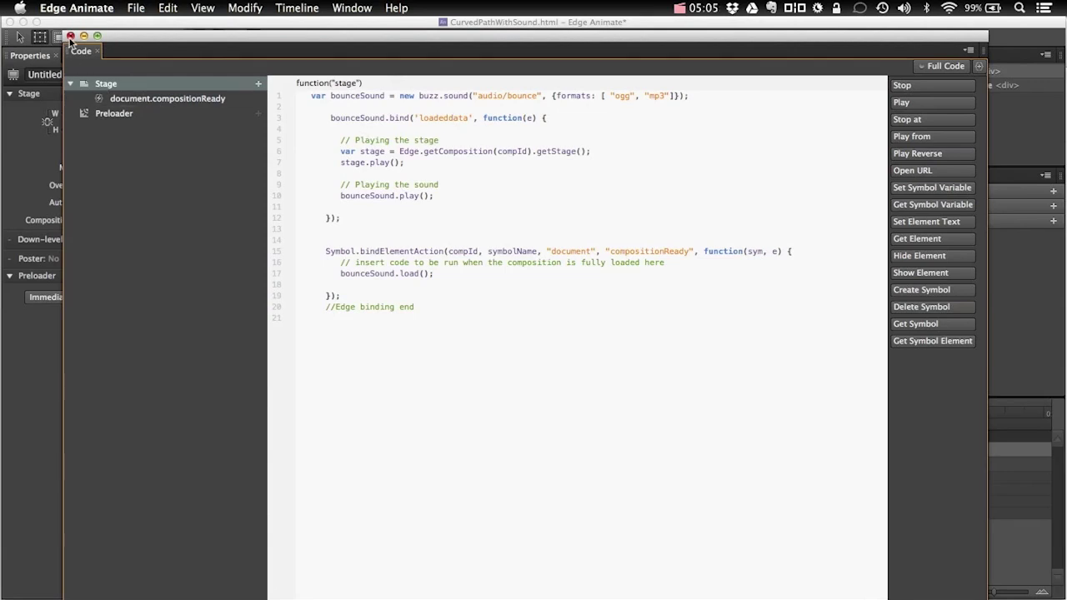
pyautogui.click(70, 36)
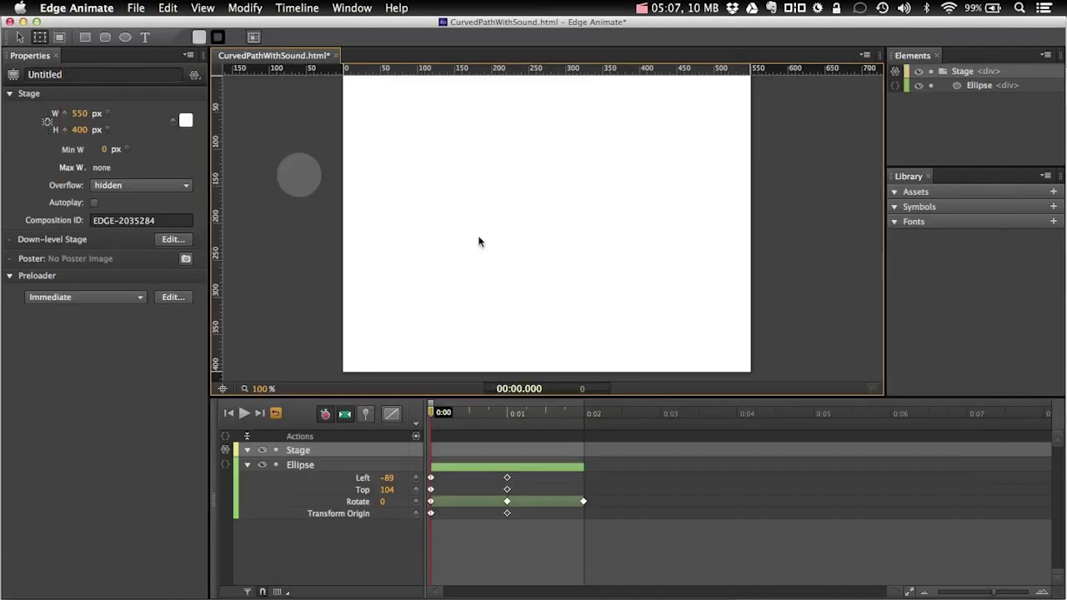
pyautogui.press('super+Tab')
pyautogui.press('super+Tab')
pyautogui.press('super+Tab')
pyautogui.press('super+Tab')
pyautogui.press('super+Tab')
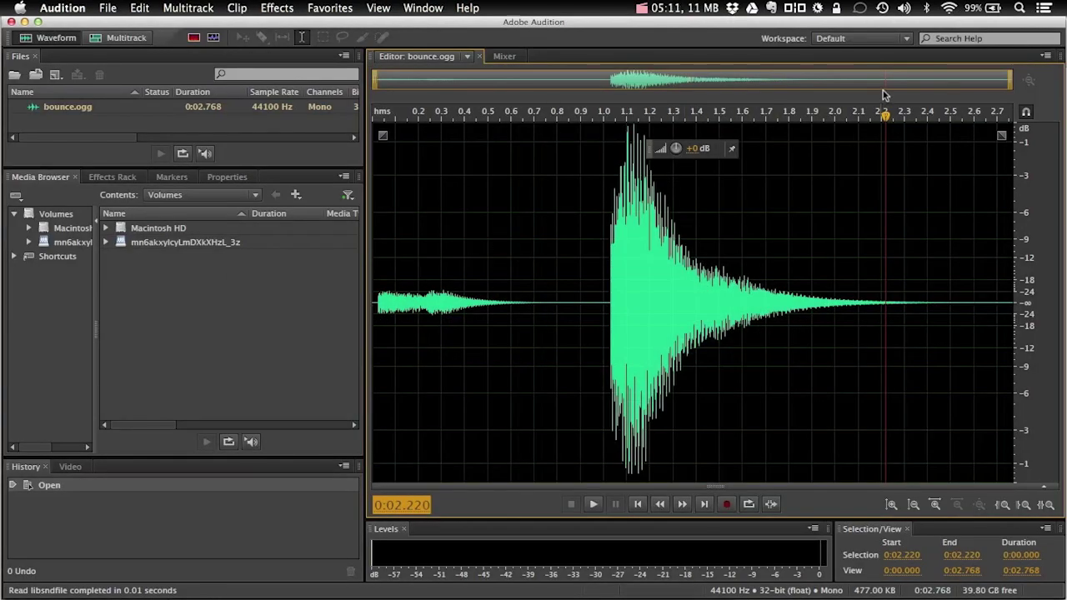
# Scrub bounce.ogg to locate the impact peak at 0:01.028.
pyautogui.moveTo(885, 117); pyautogui.dragTo(609, 117)
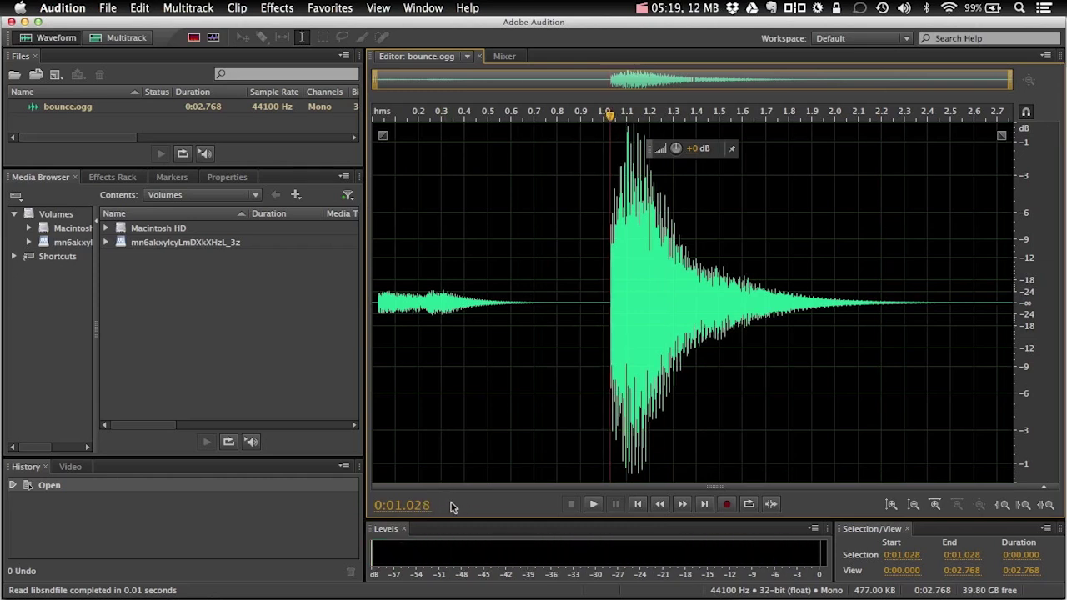
pyautogui.click(410, 513)
pyautogui.click(470, 361)
# Jump the timeline to 0:01.028, zoom in, and drag the Ellipse's middle keyframes onto the playhead.
pyautogui.press('super+Tab')
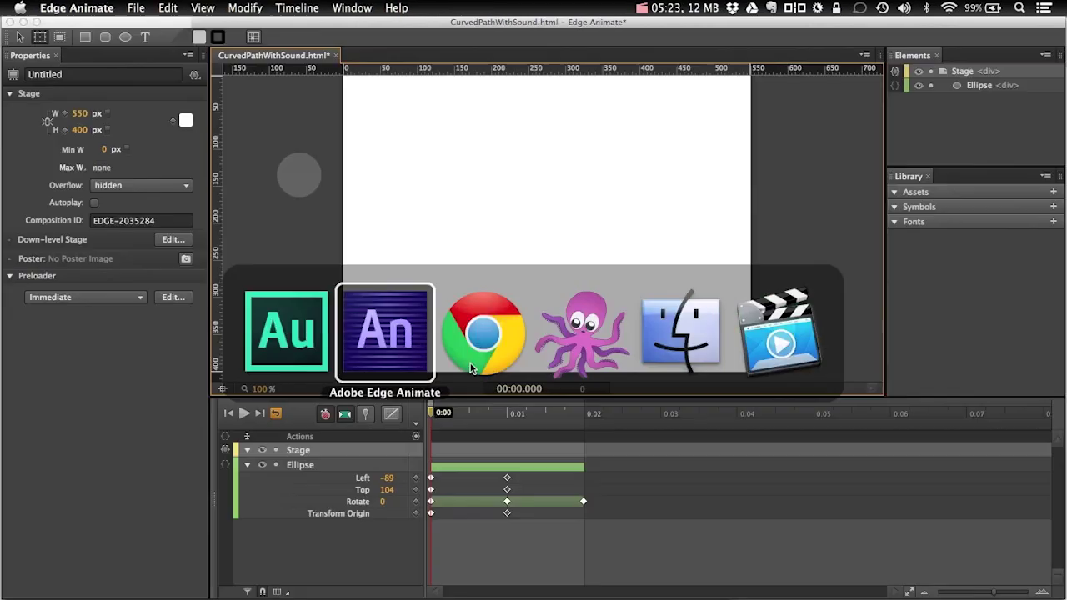
pyautogui.click(503, 389)
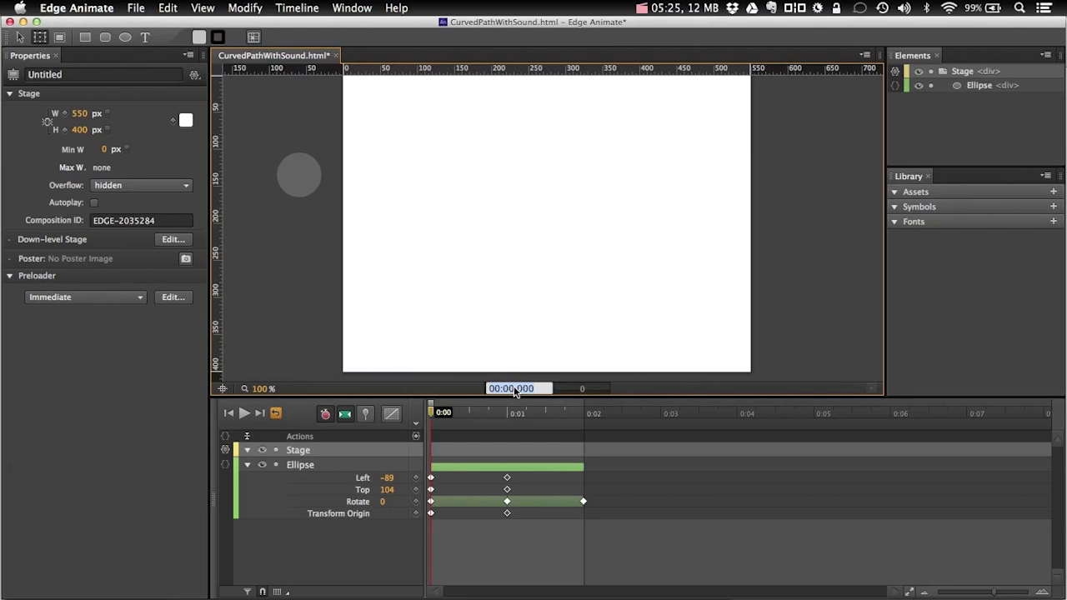
pyautogui.press('Return')
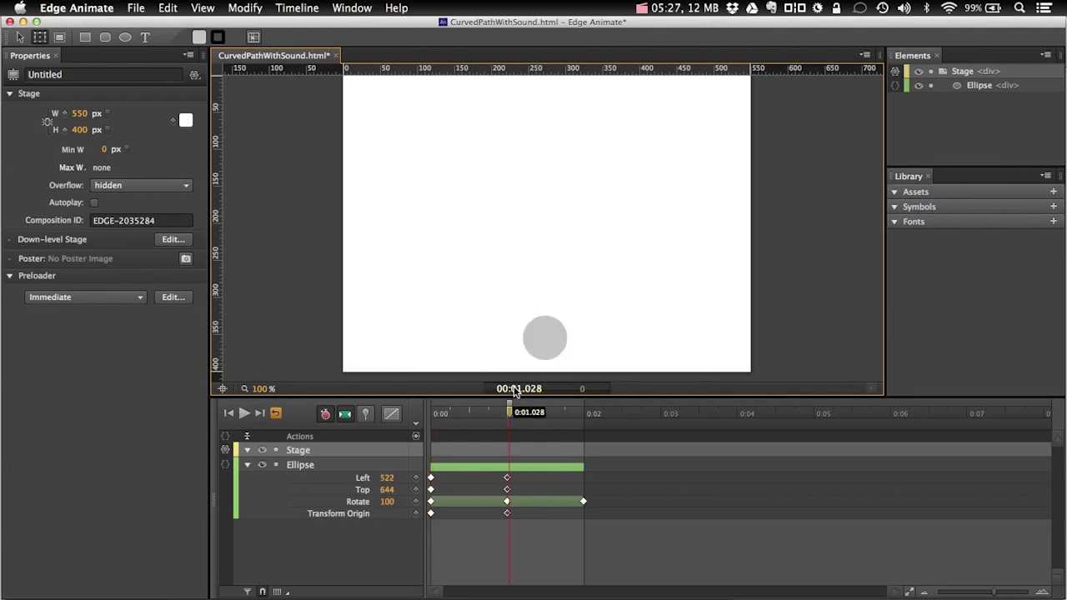
pyautogui.press('=')
pyautogui.press('=')
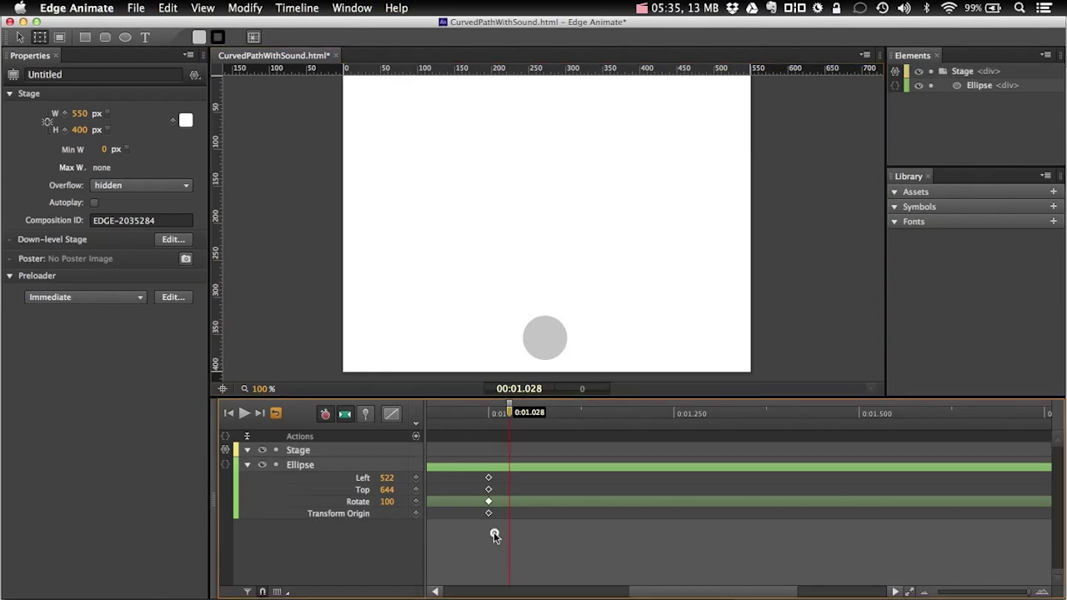
pyautogui.moveTo(489, 514); pyautogui.dragTo(509, 481)
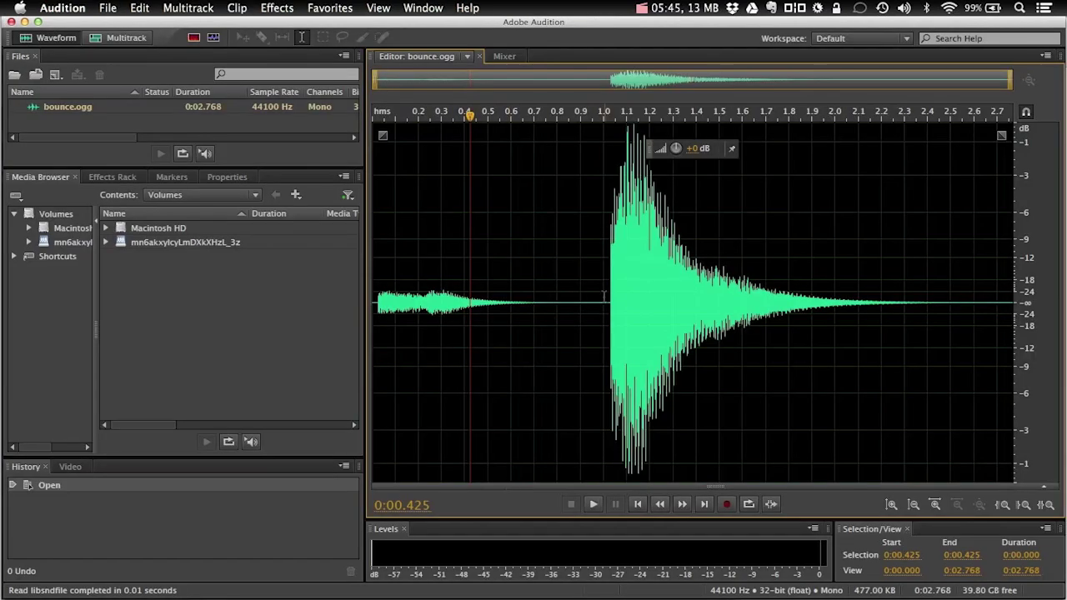
# Play bounce.ogg and place the playhead where the sound fades out, about 0:02.385.
pyautogui.press('space')
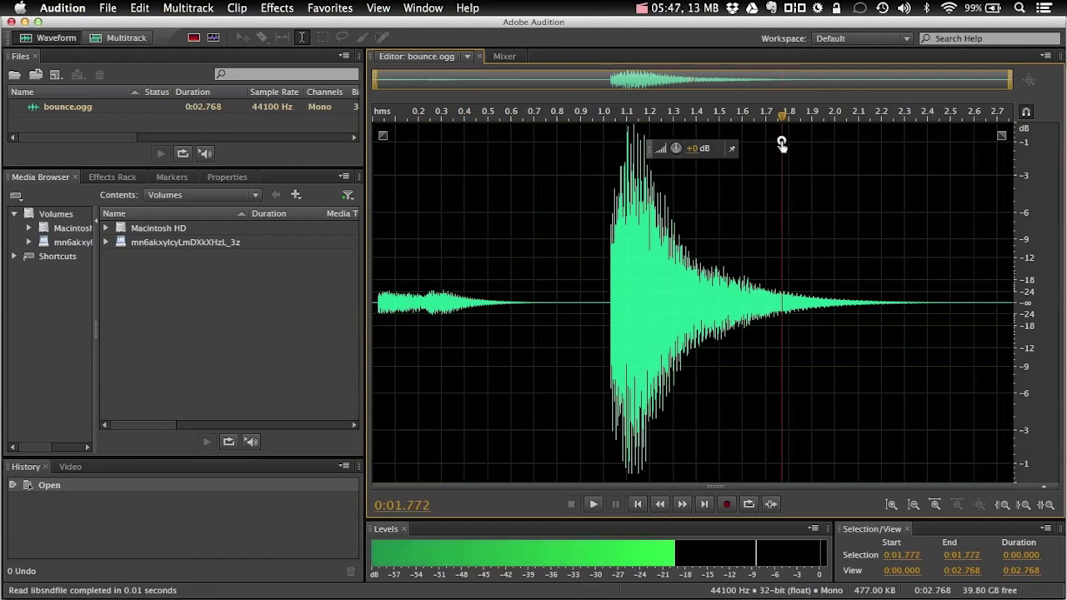
pyautogui.moveTo(956, 117); pyautogui.dragTo(925, 117)
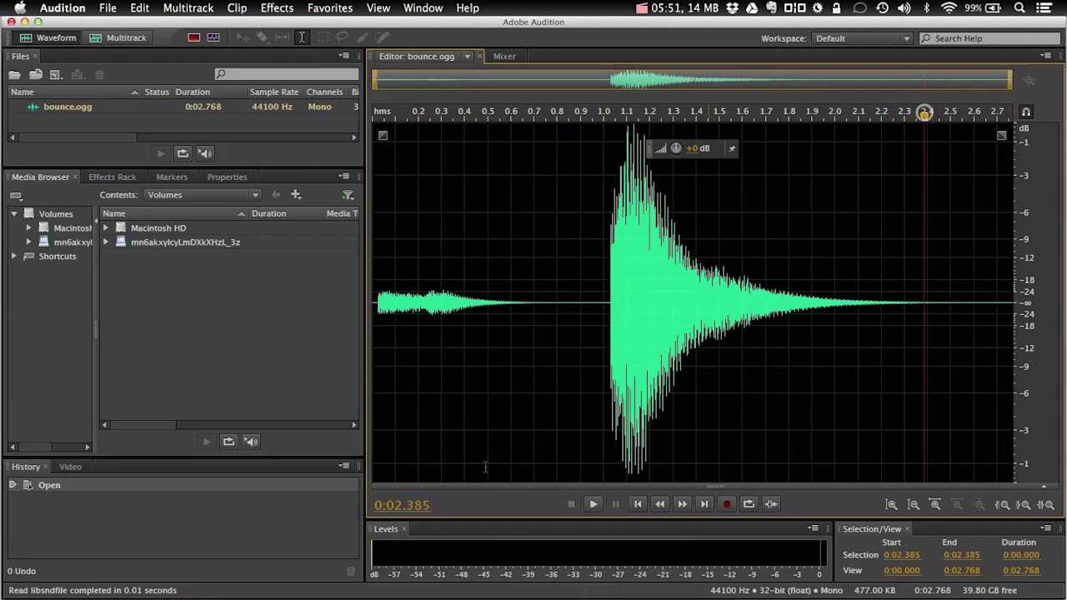
pyautogui.click(398, 503)
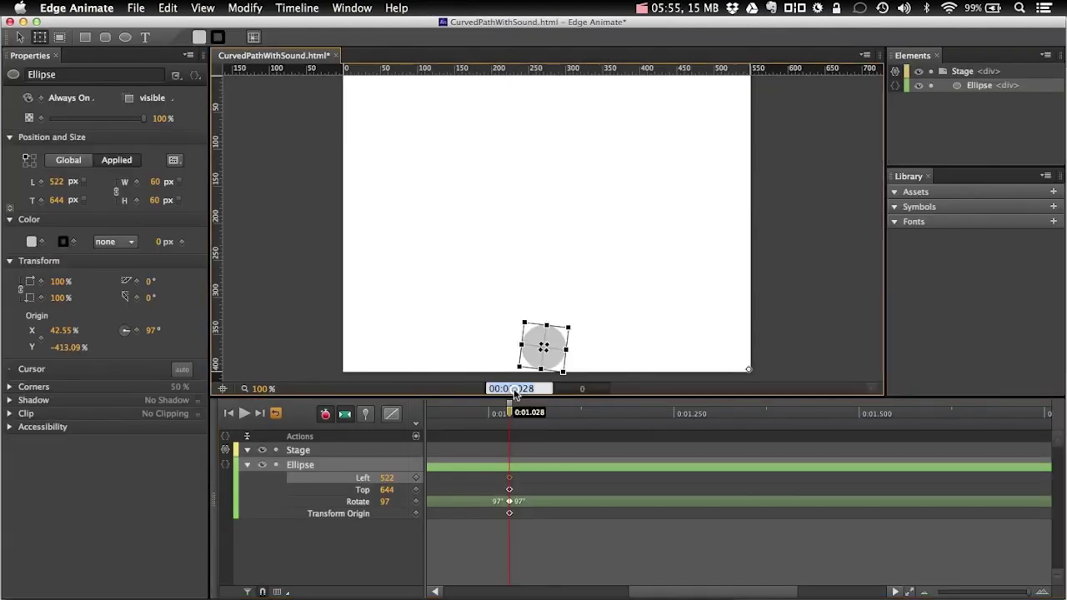
# Move the Ellipse's final 190° Rotate keyframe to 0:02.385 and preview the animation in Chrome.
pyautogui.press('Return')
pyautogui.press('-')
pyautogui.press('-')
pyautogui.press('-')
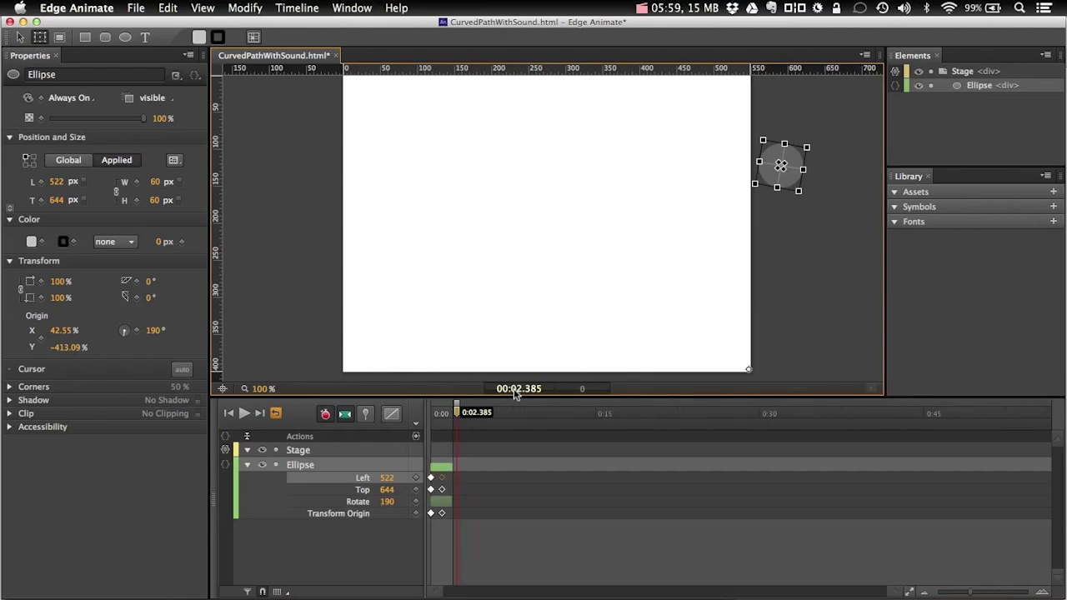
pyautogui.press('\\')
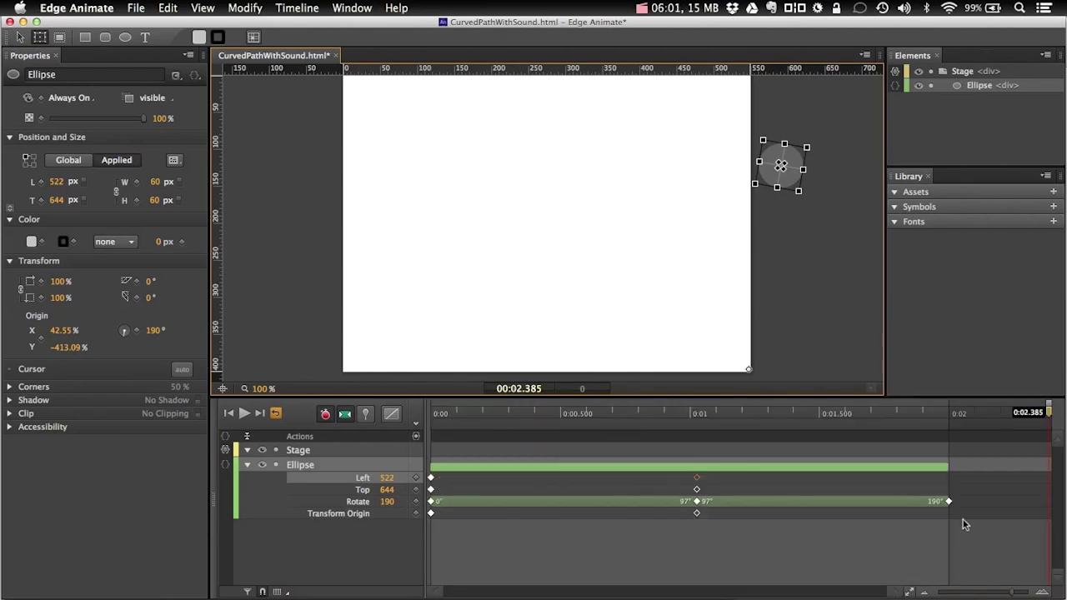
pyautogui.moveTo(948, 503); pyautogui.dragTo(1050, 514)
pyautogui.press('super+Return')
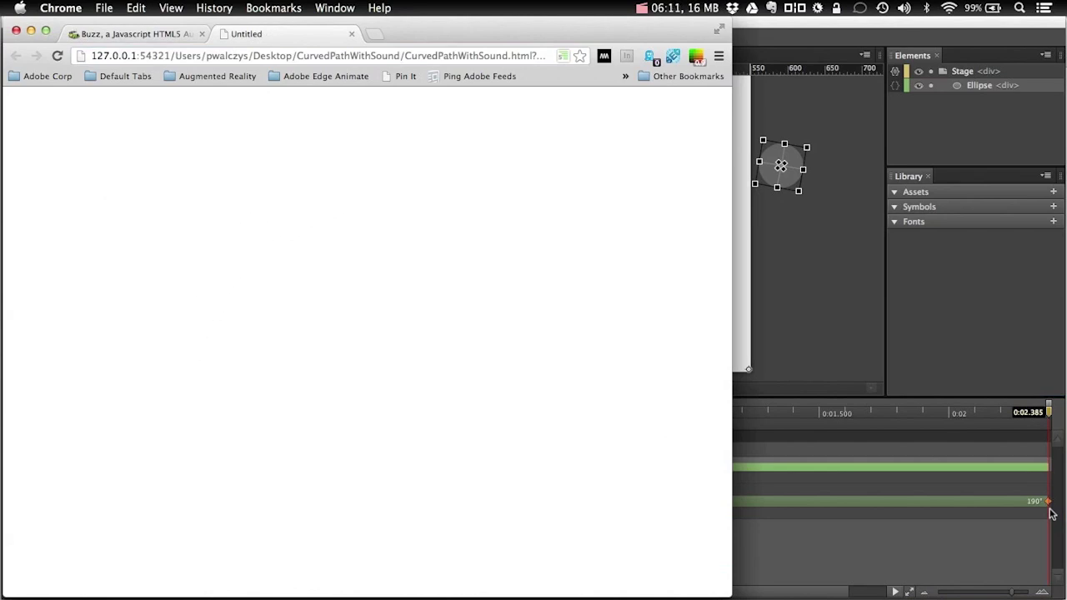
# Close the Chrome preview, publish the composition from Edge Animate, and bring up the CurvedPathWithSound folder in Finder.
pyautogui.press('super+w')
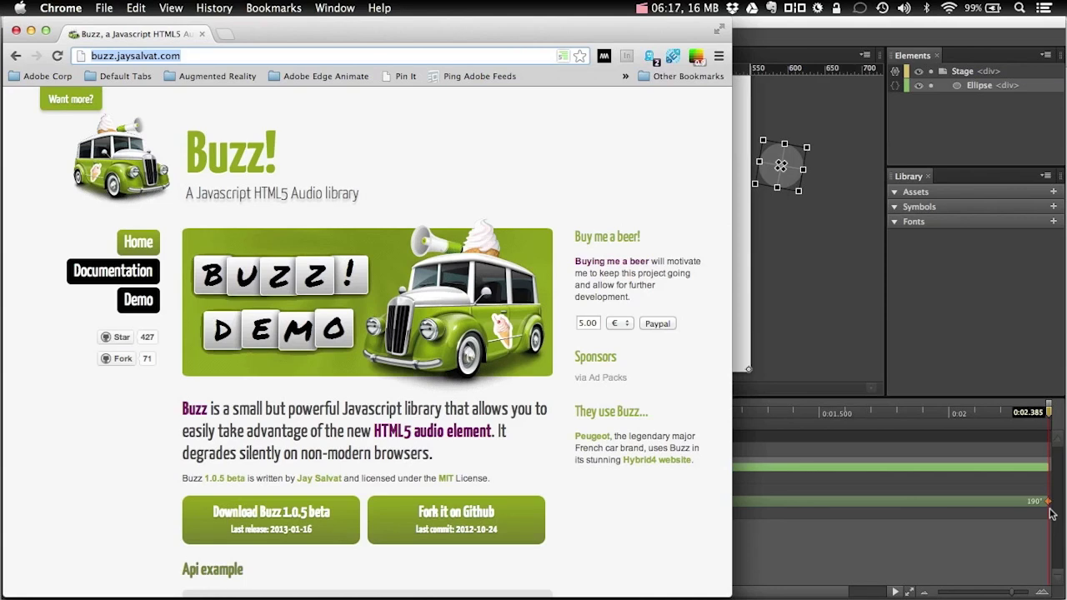
pyautogui.click(1050, 514)
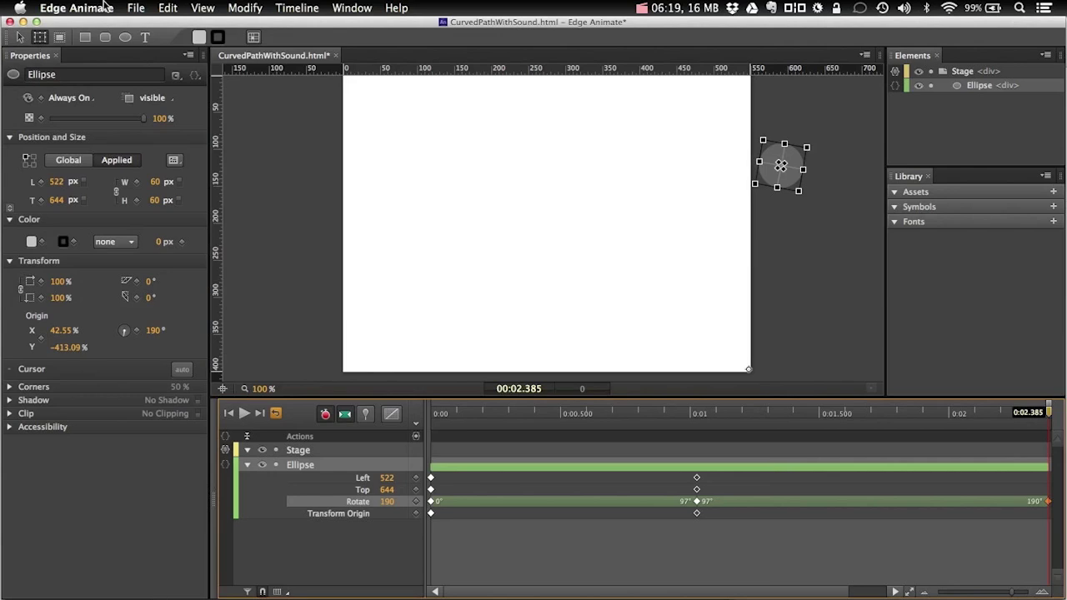
pyautogui.click(136, 9)
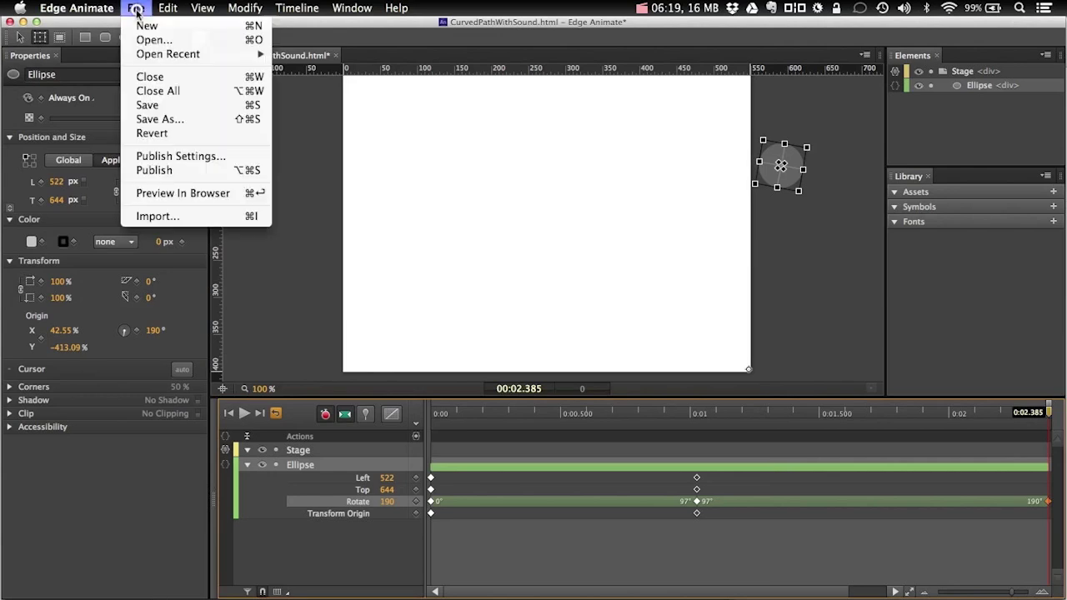
pyautogui.click(190, 170)
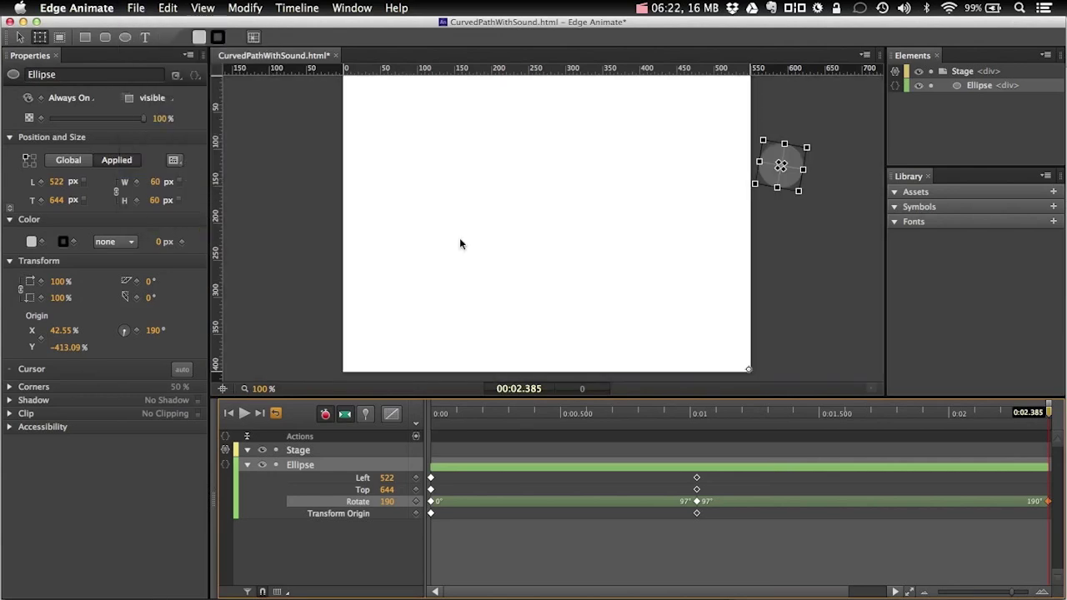
pyautogui.press('super+Tab')
pyautogui.press('Tab')
pyautogui.press('Tab')
pyautogui.press('Tab')
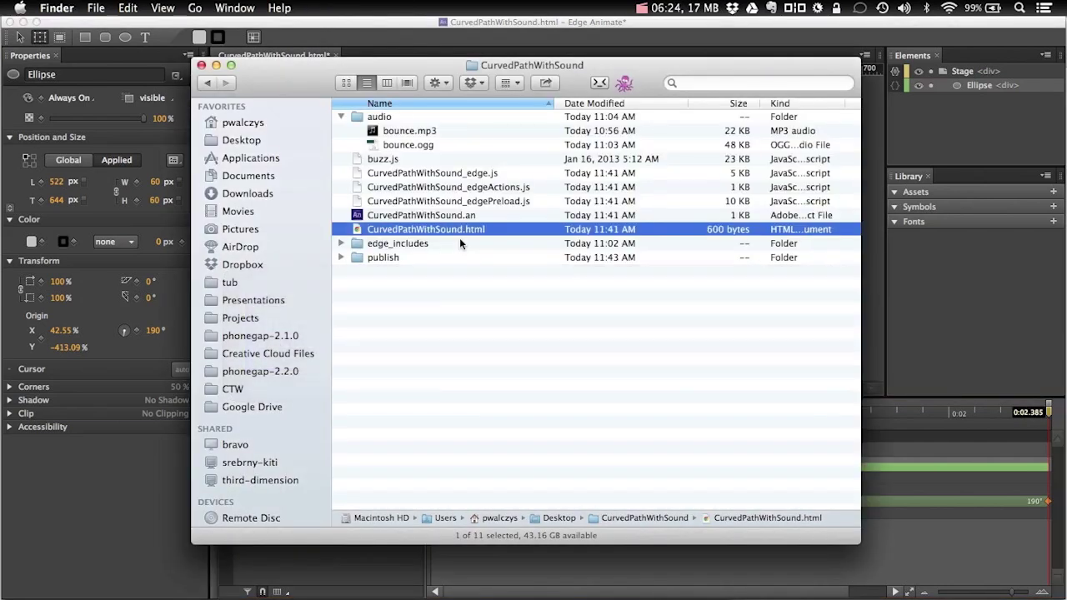
# Copy the audio folder into publish/web and open the published CurvedPathWithSound.html in Chrome.
pyautogui.click(341, 258)
pyautogui.click(357, 272)
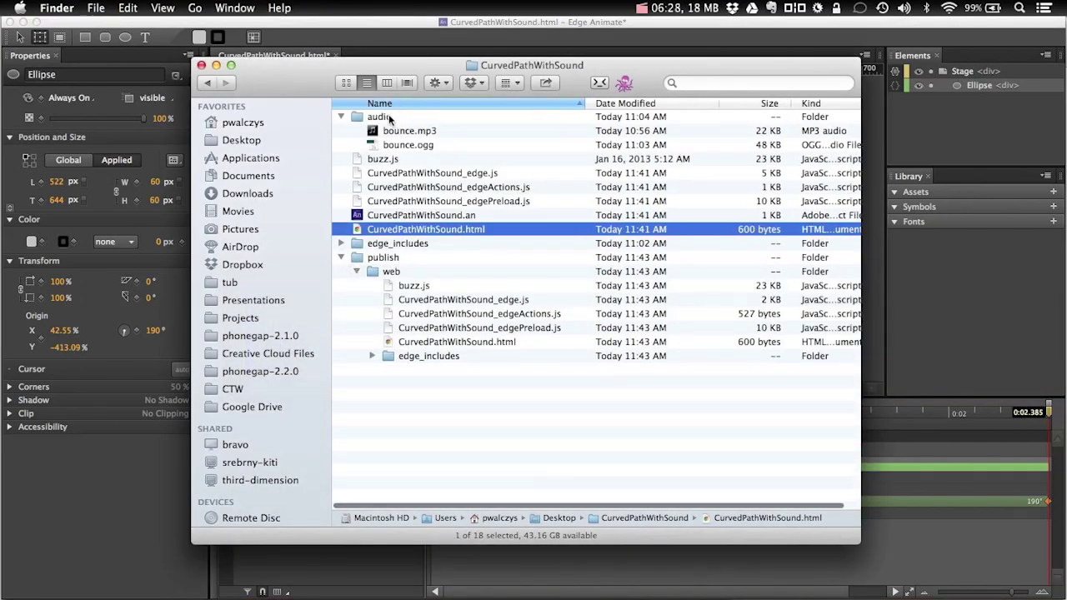
pyautogui.click(389, 118)
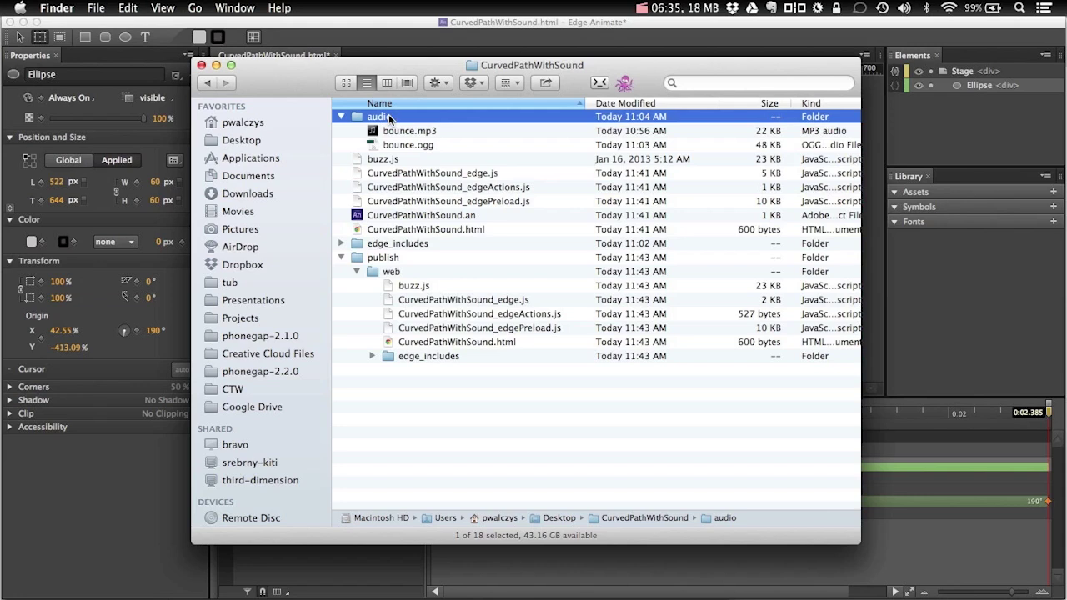
pyautogui.doubleClick(400, 272)
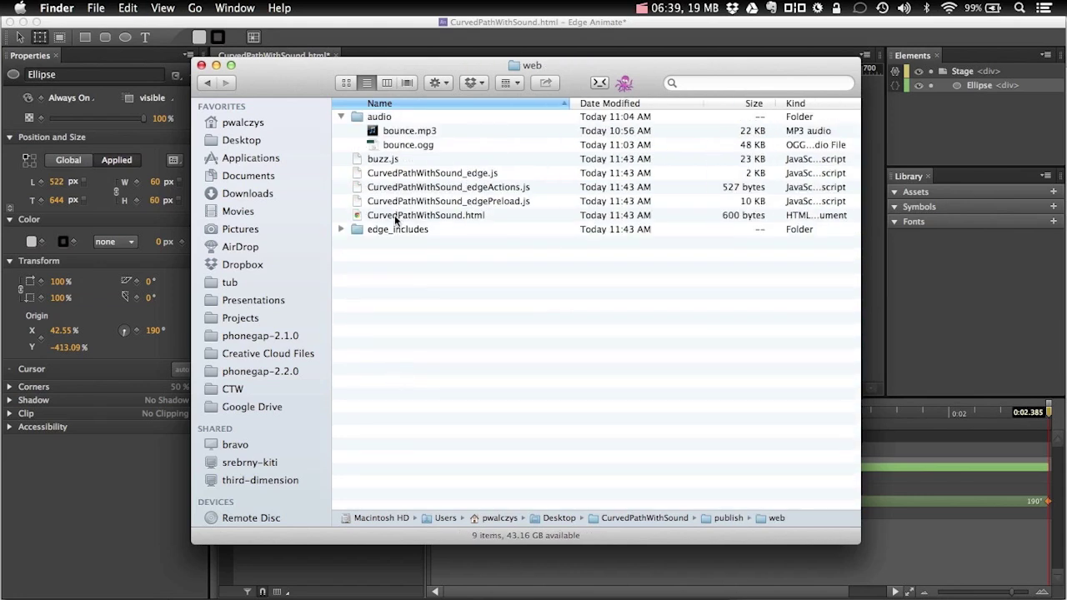
pyautogui.doubleClick(397, 217)
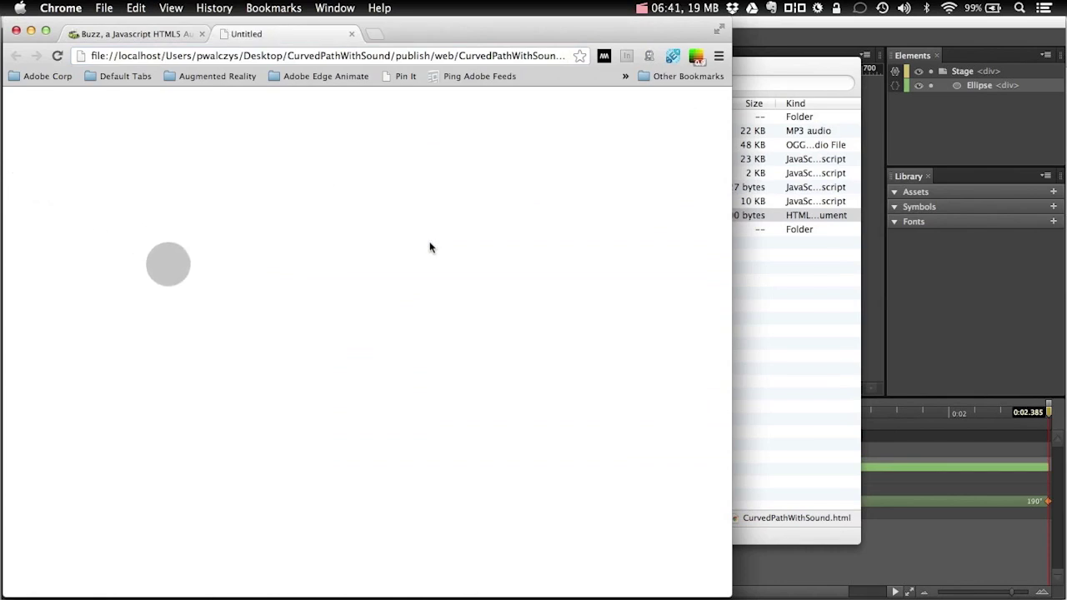